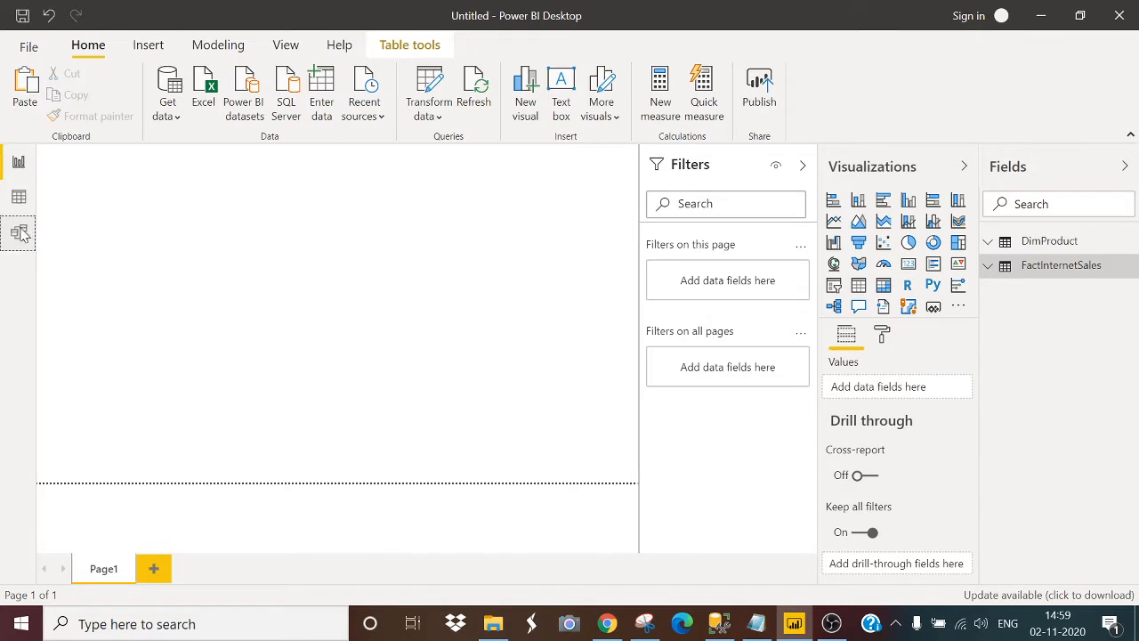
- Review the relationship between DimProduct and FactInternetSales in the data model, and return to the report page
click(18, 232)
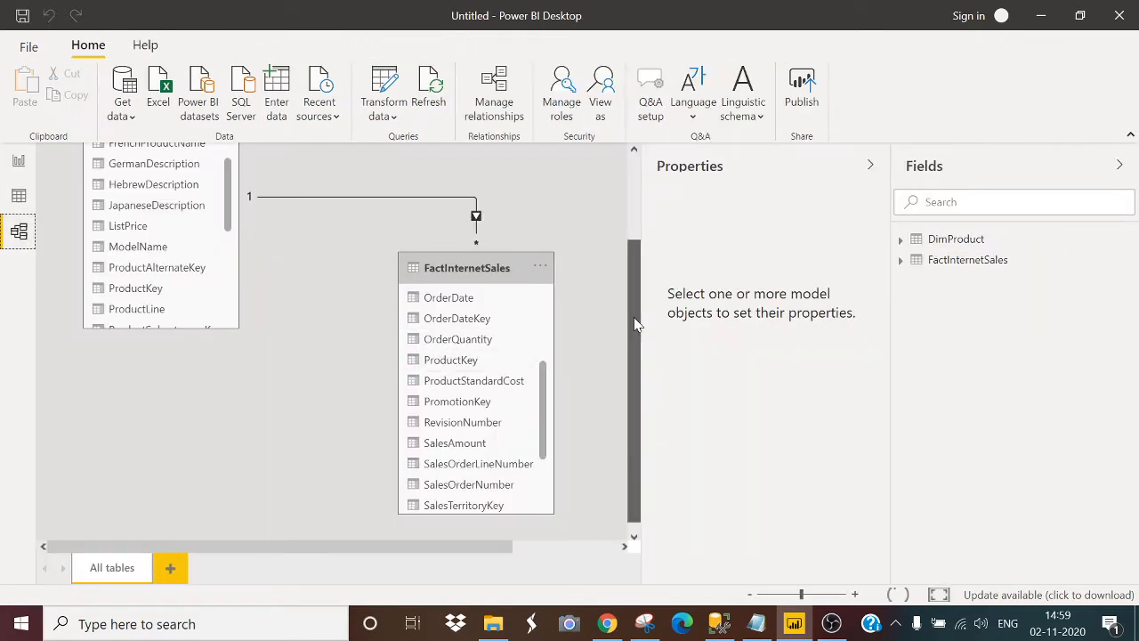
mouse_move(633, 316)
mouse_down()
mouse_move(635, 262)
mouse_move(633, 322)
mouse_up()
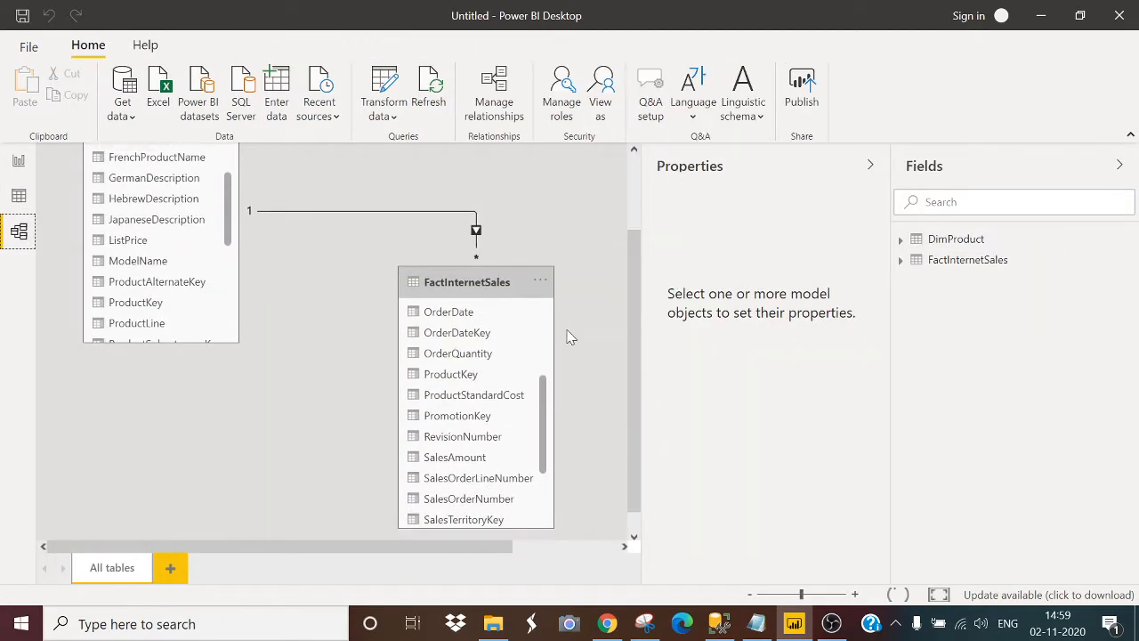
scroll(541, 407, down, 1)
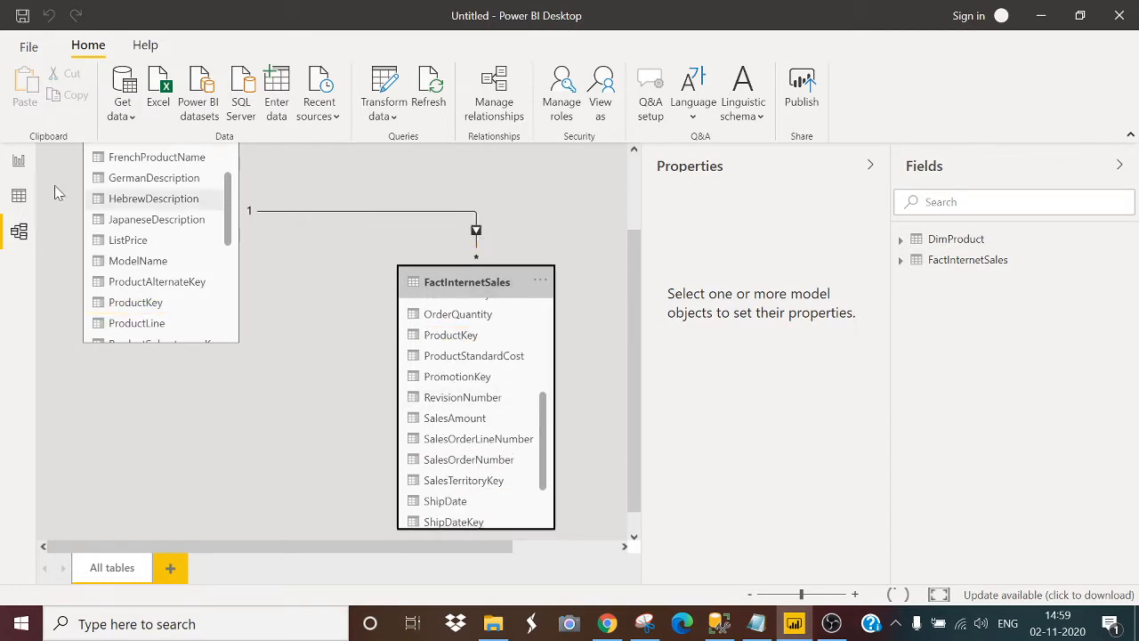
click(19, 161)
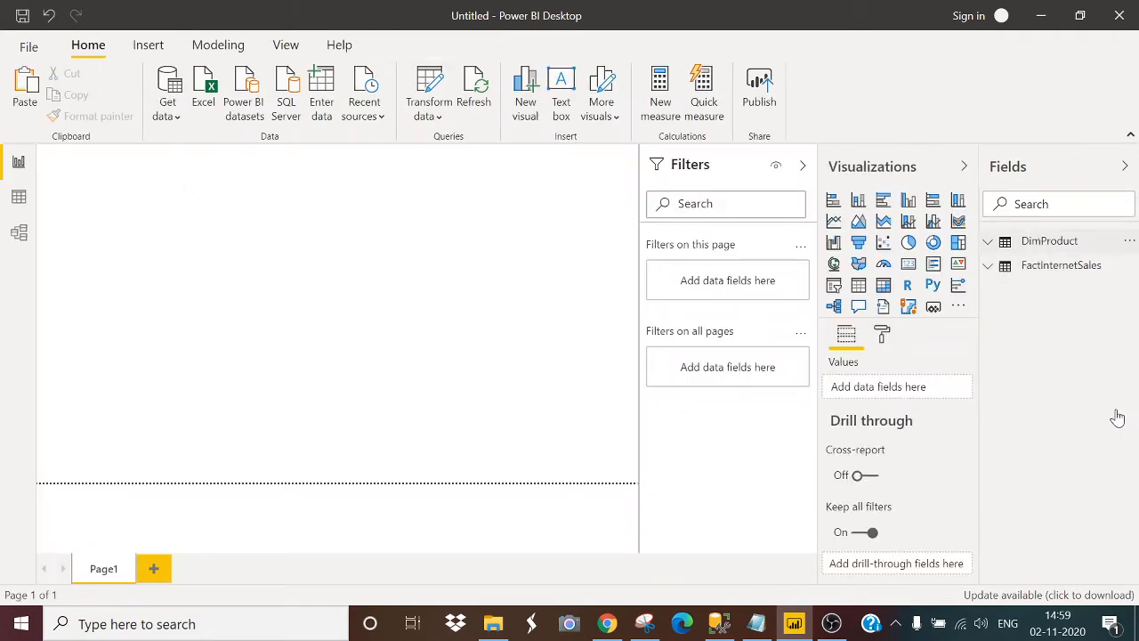
- Add a stacked column chart to the page with DimProduct's StartDate hierarchy on its axis
click(860, 205)
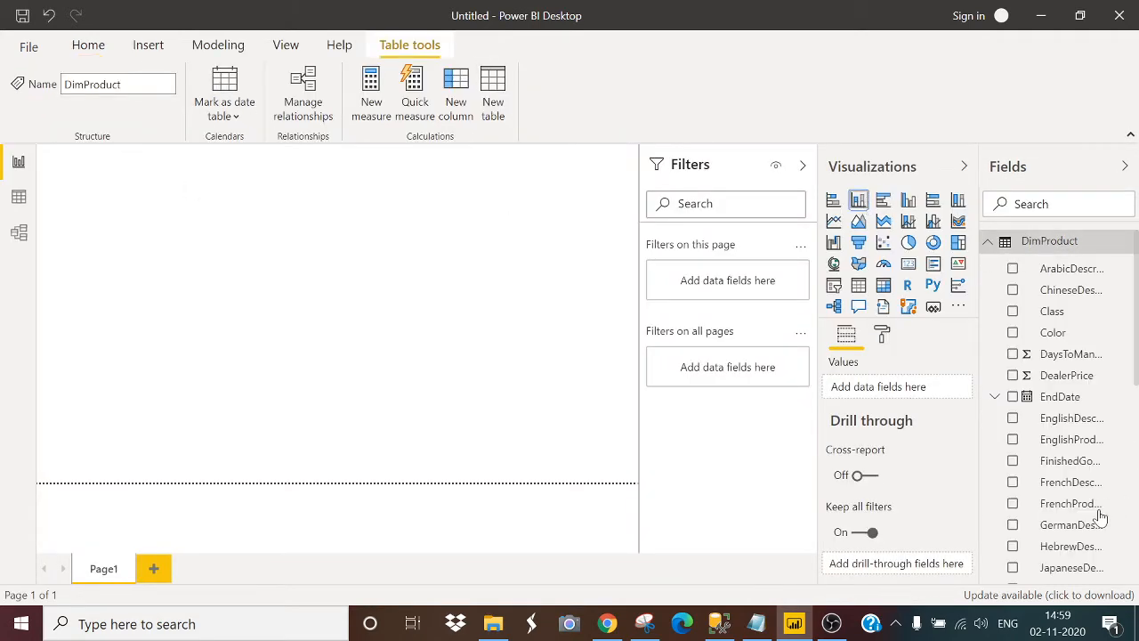
scroll(1099, 512, down, 8)
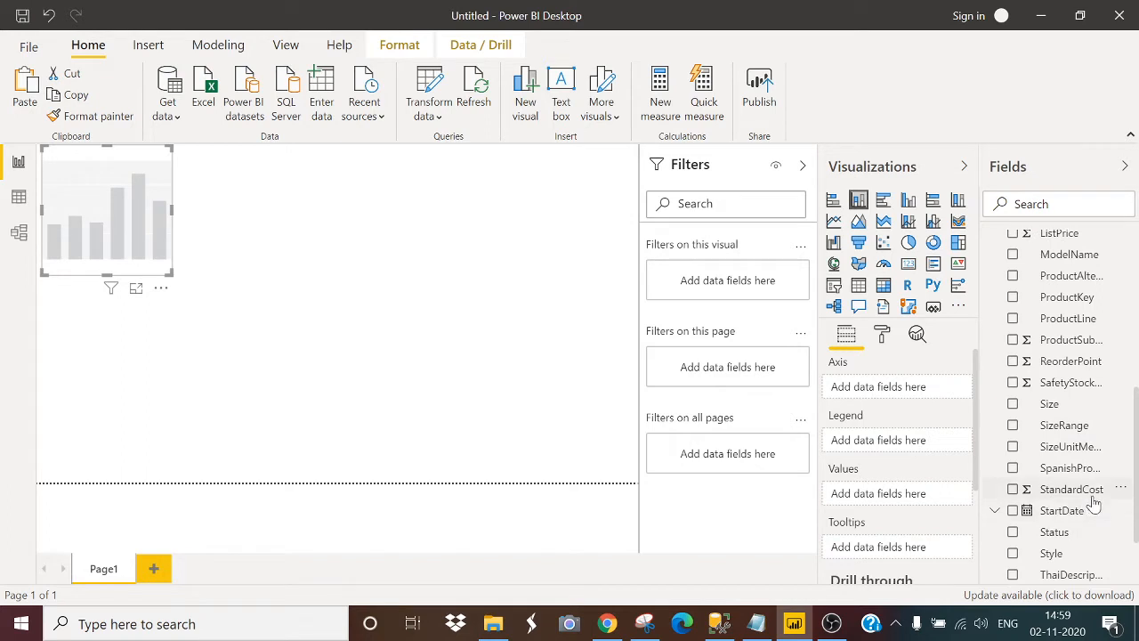
scroll(1090, 504, down, 2)
scroll(1086, 503, up, 6)
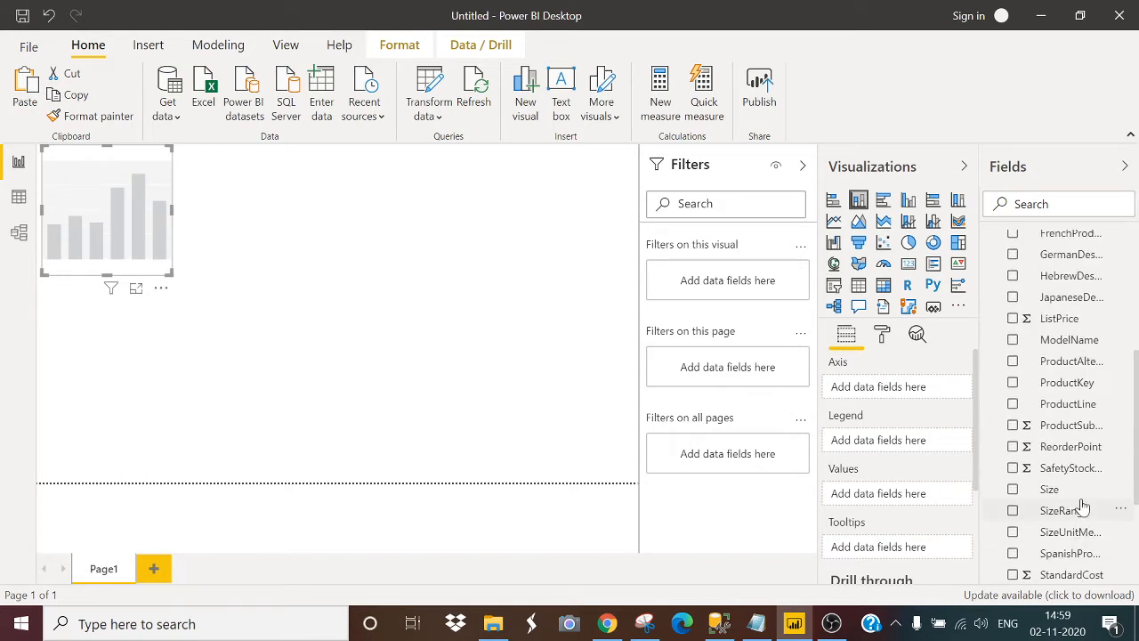
scroll(1082, 498, up, 4)
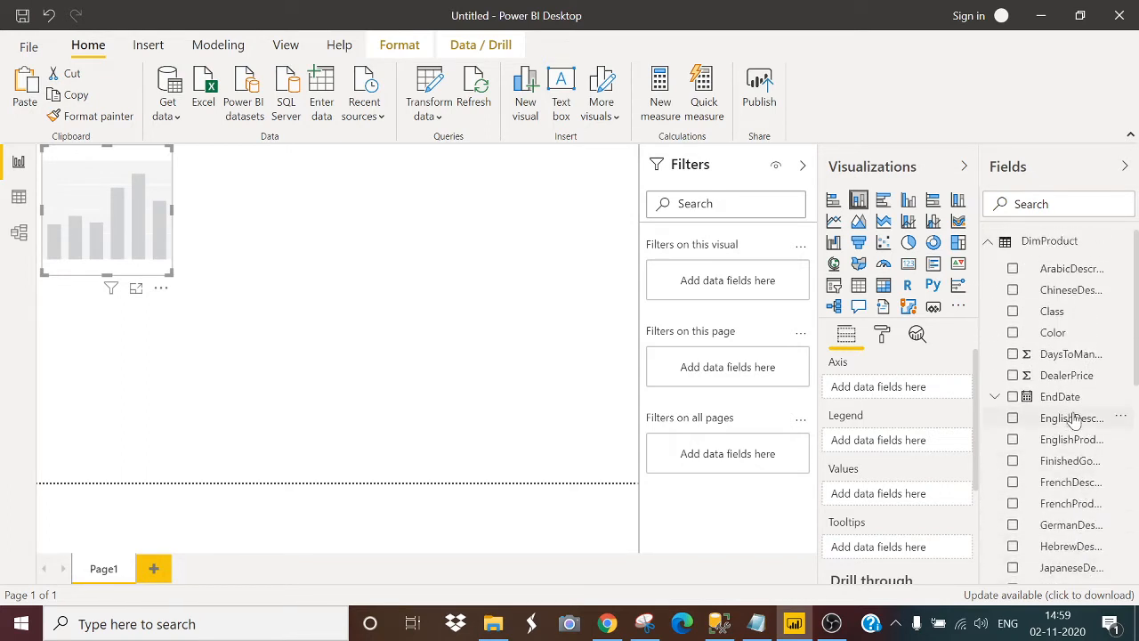
scroll(1074, 492, down, 8)
scroll(1072, 504, down, 2)
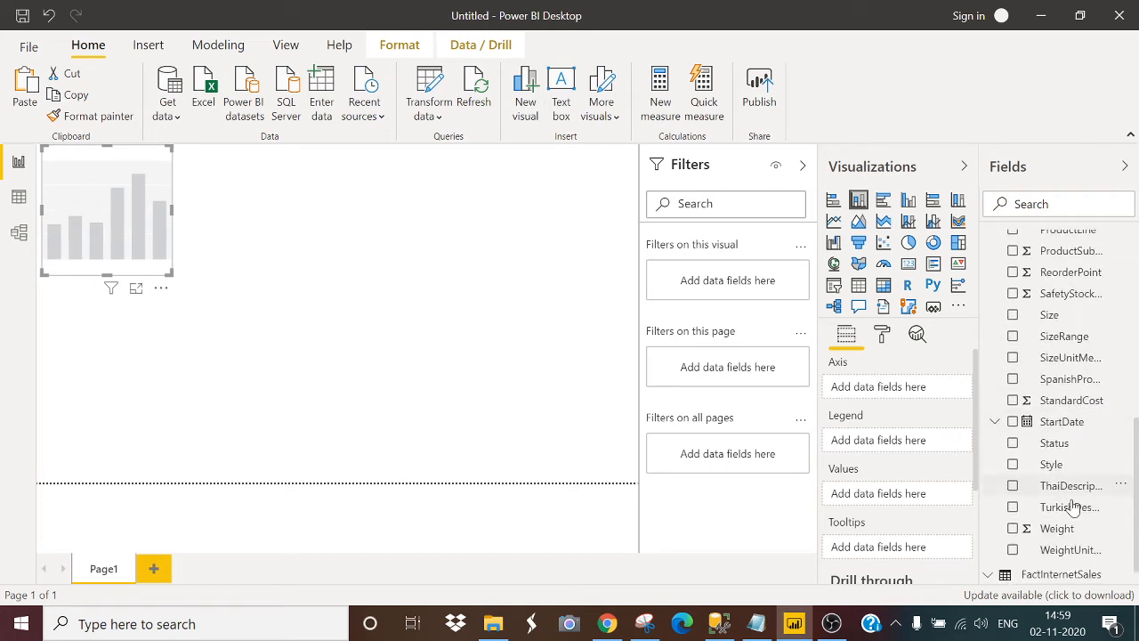
drag(1078, 429, 920, 389)
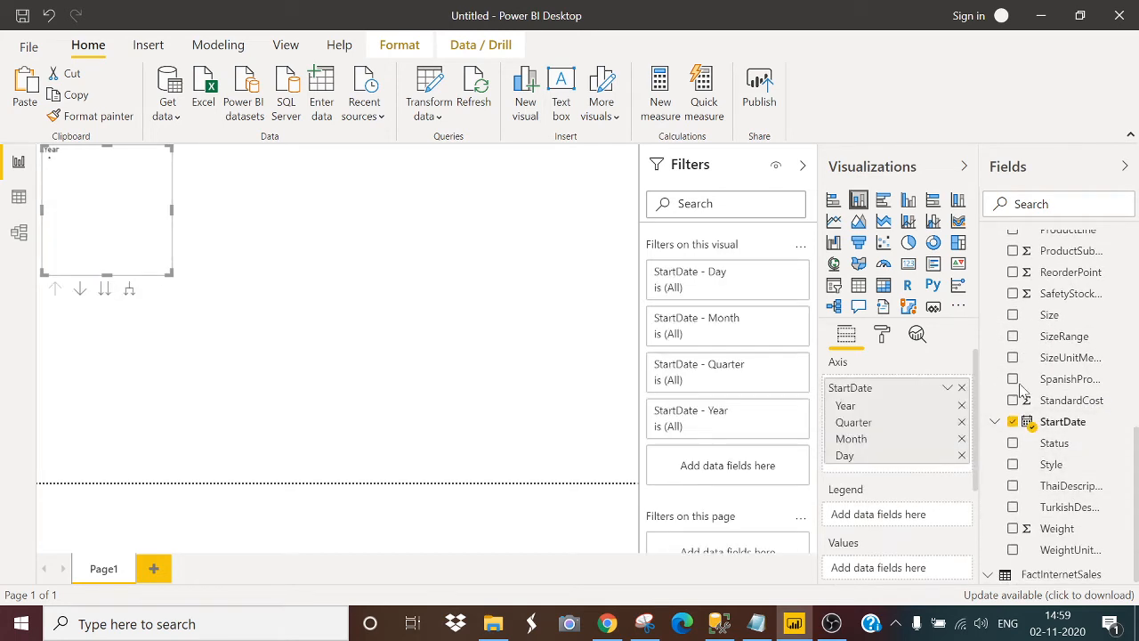
- Add SalesAmount from the FactInternetSales table as the column chart's values
scroll(1083, 383, up, 6)
scroll(1083, 383, up, 4)
click(1064, 241)
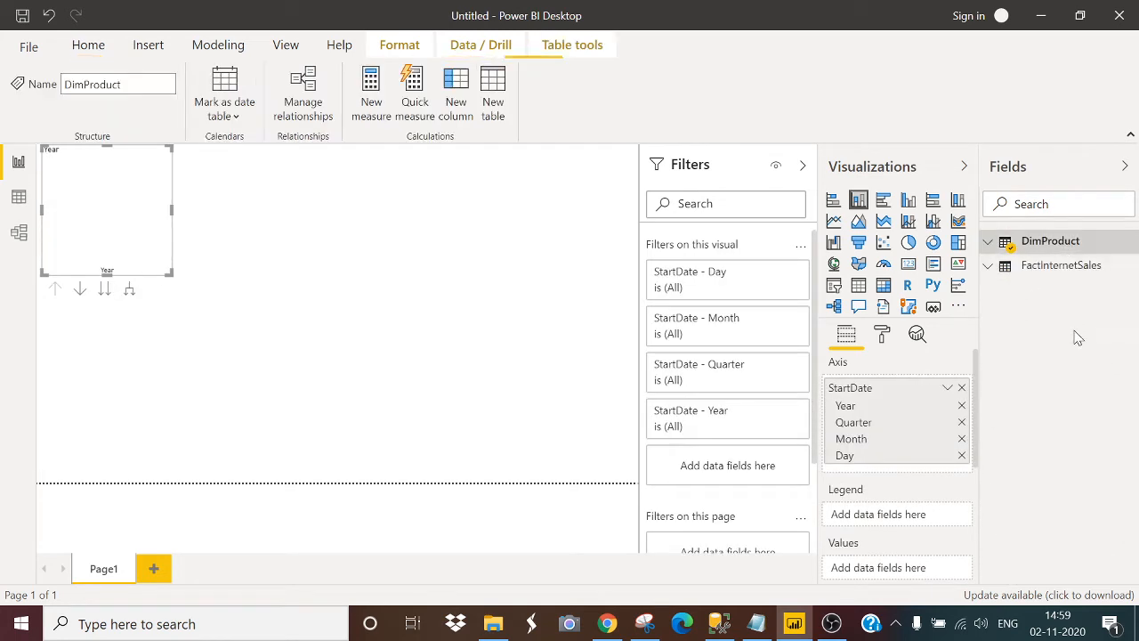
click(1067, 271)
scroll(1077, 467, down, 5)
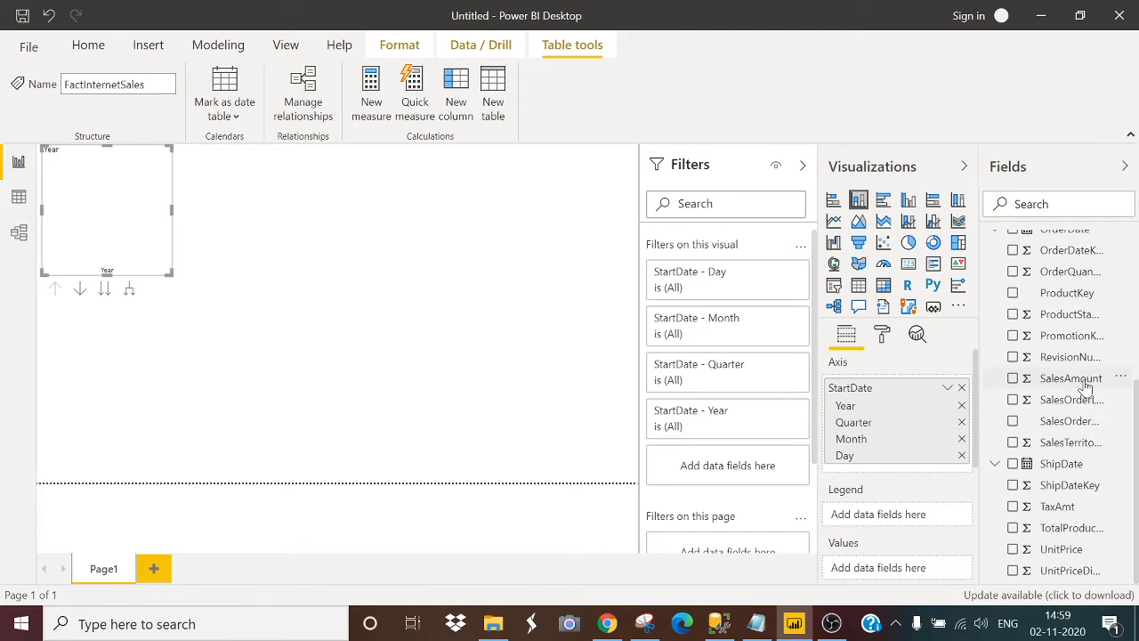
drag(1083, 382, 885, 571)
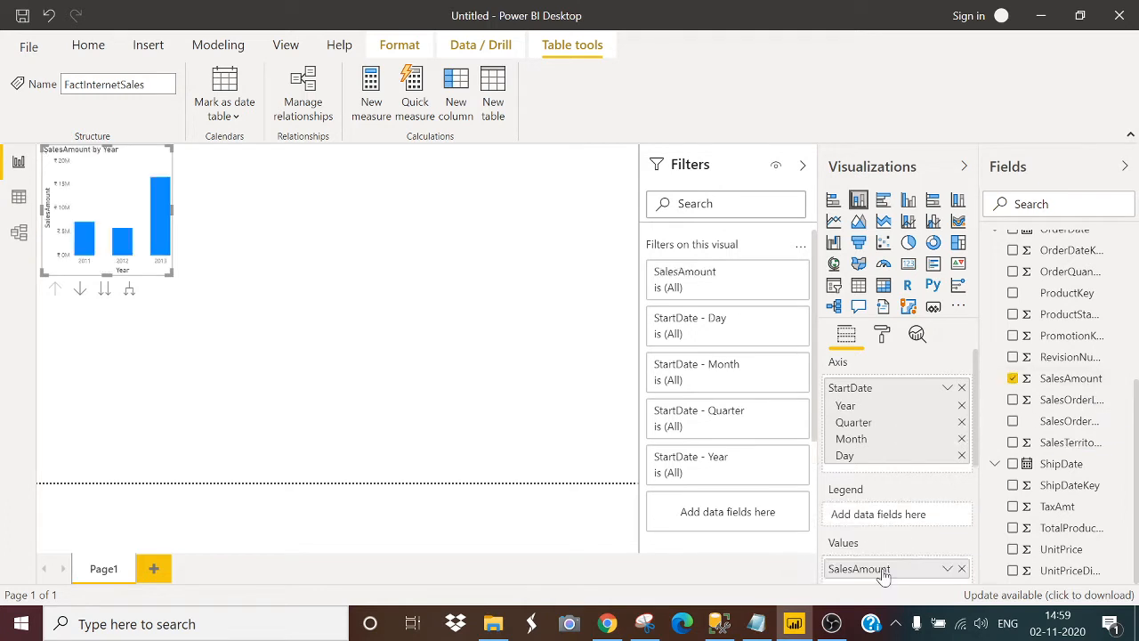
- Turn on data labels for the column chart
click(881, 336)
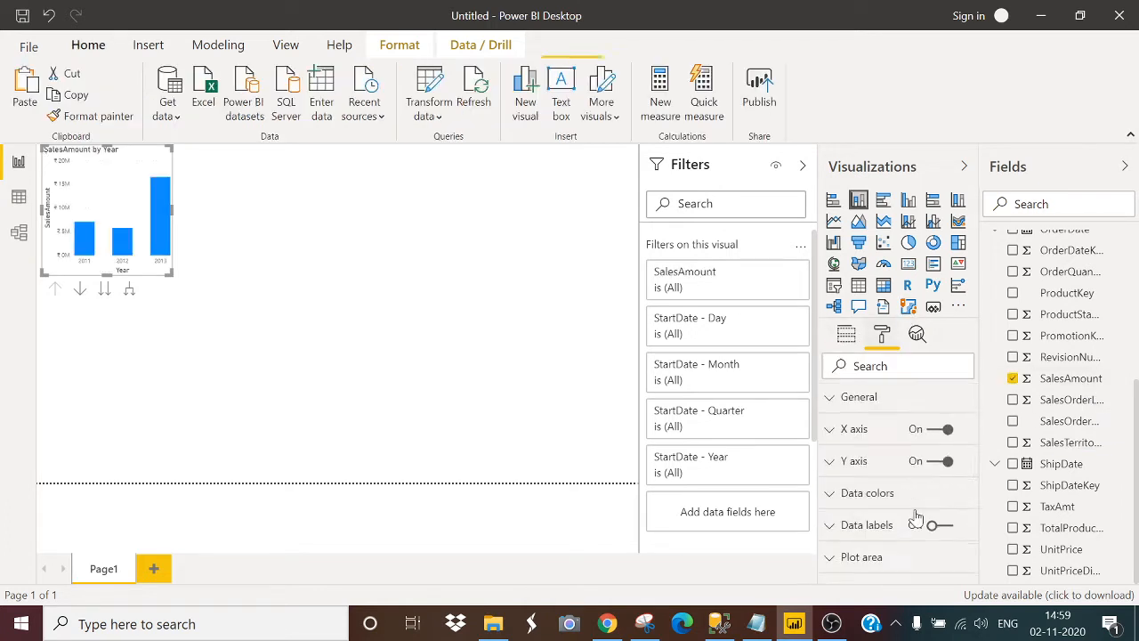
scroll(903, 503, down, 4)
scroll(920, 472, up, 2)
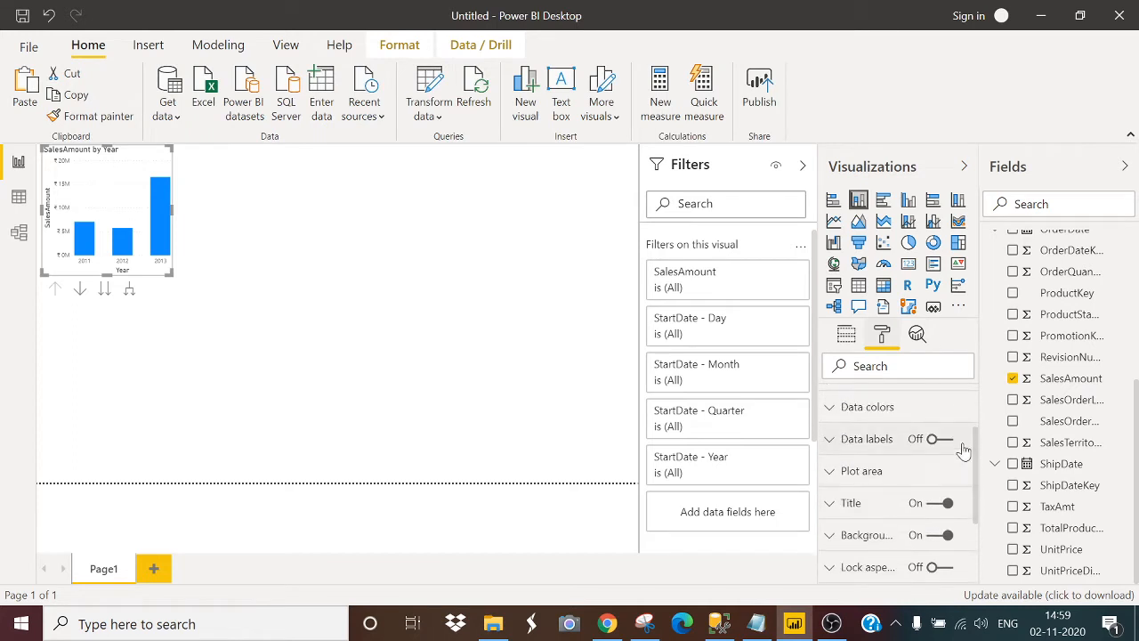
click(953, 438)
scroll(894, 493, up, 3)
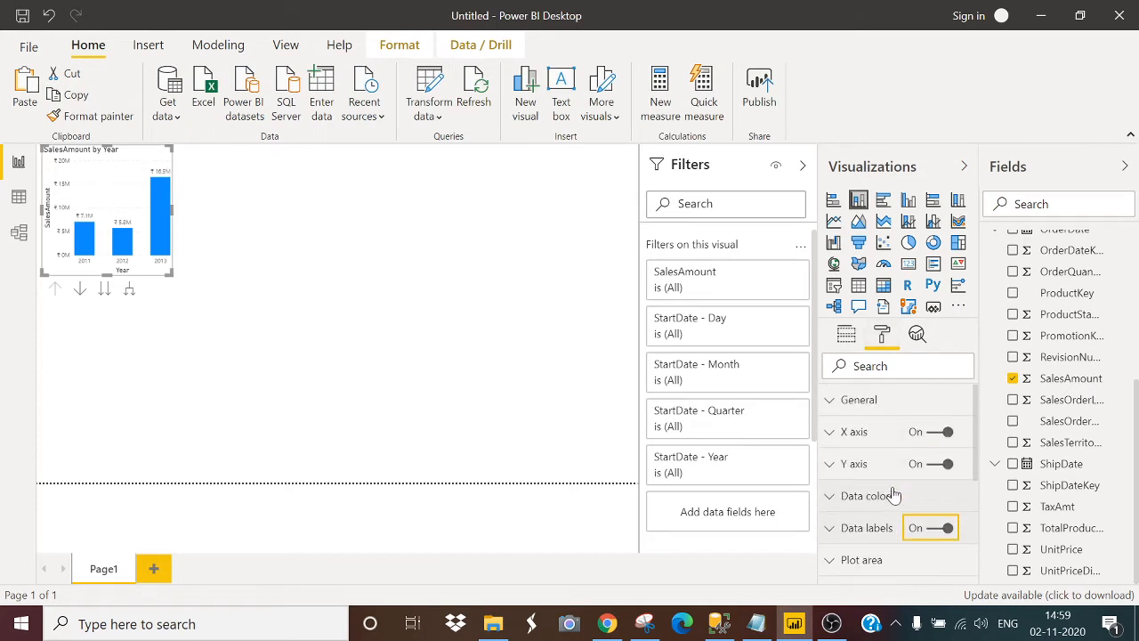
- Set the X axis text size to 14 pt and enlarge the chart to fill more of the page
scroll(881, 487, down, 3)
scroll(879, 484, down, 2)
scroll(874, 488, up, 3)
click(882, 435)
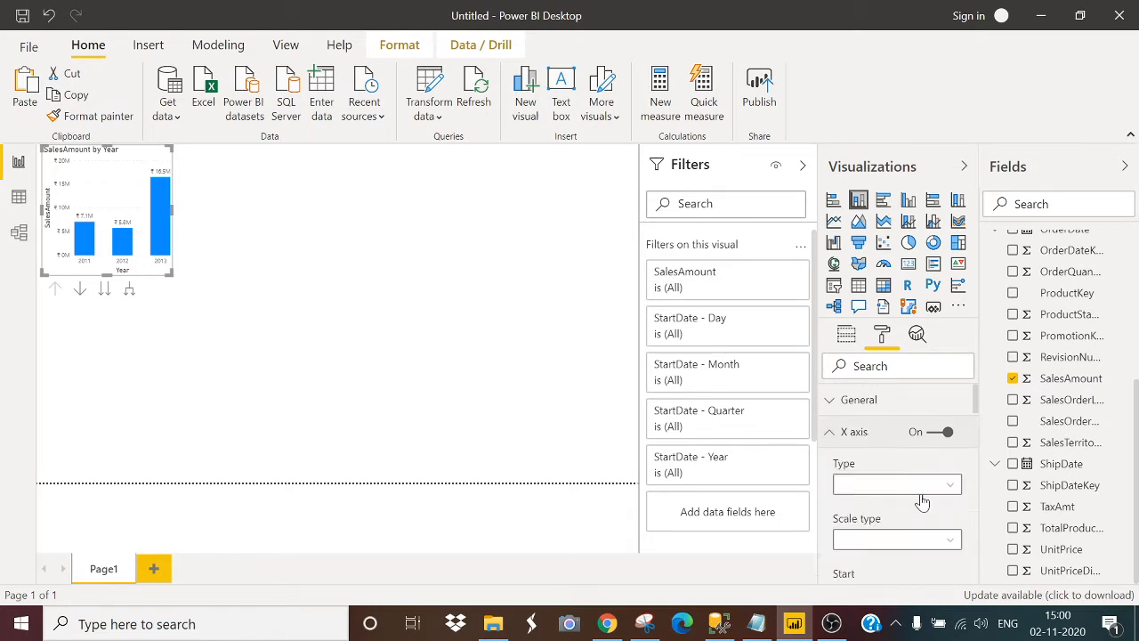
scroll(920, 502, down, 4)
drag(853, 408, 798, 408)
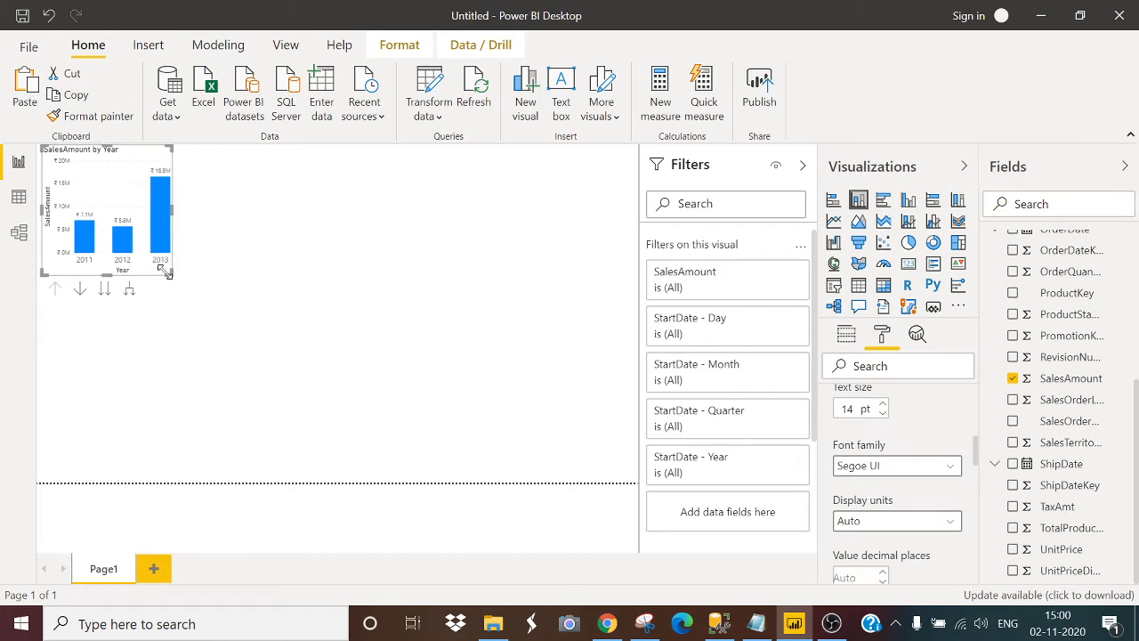
drag(161, 267, 389, 416)
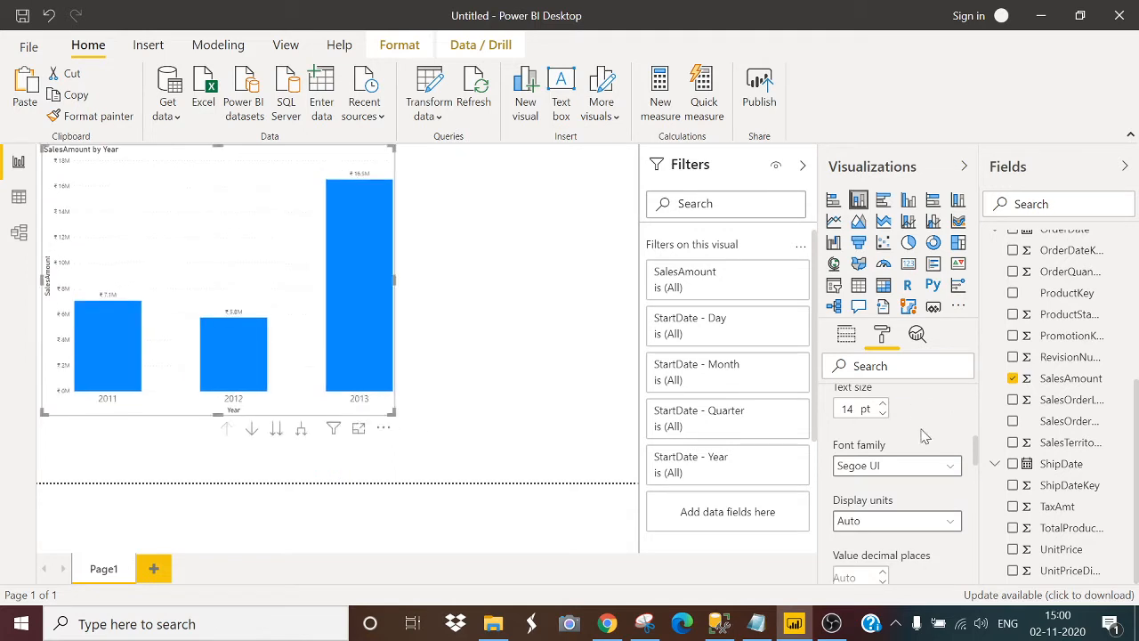
- Set the chart's data label text size to 15 pt
scroll(923, 436, up, 5)
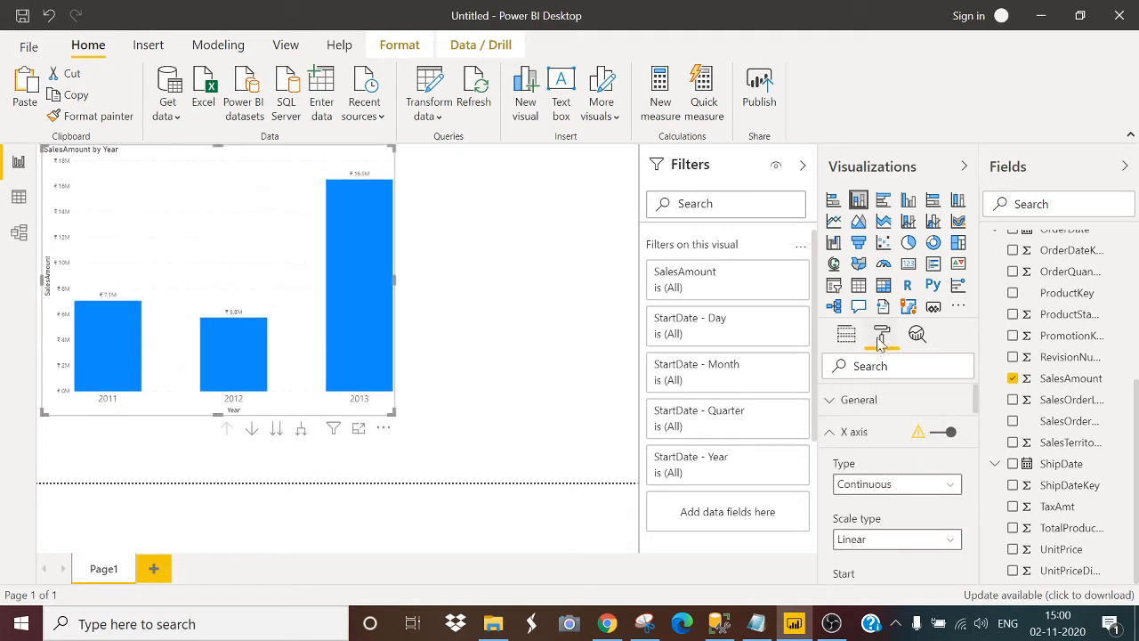
click(872, 436)
scroll(894, 449, down, 2)
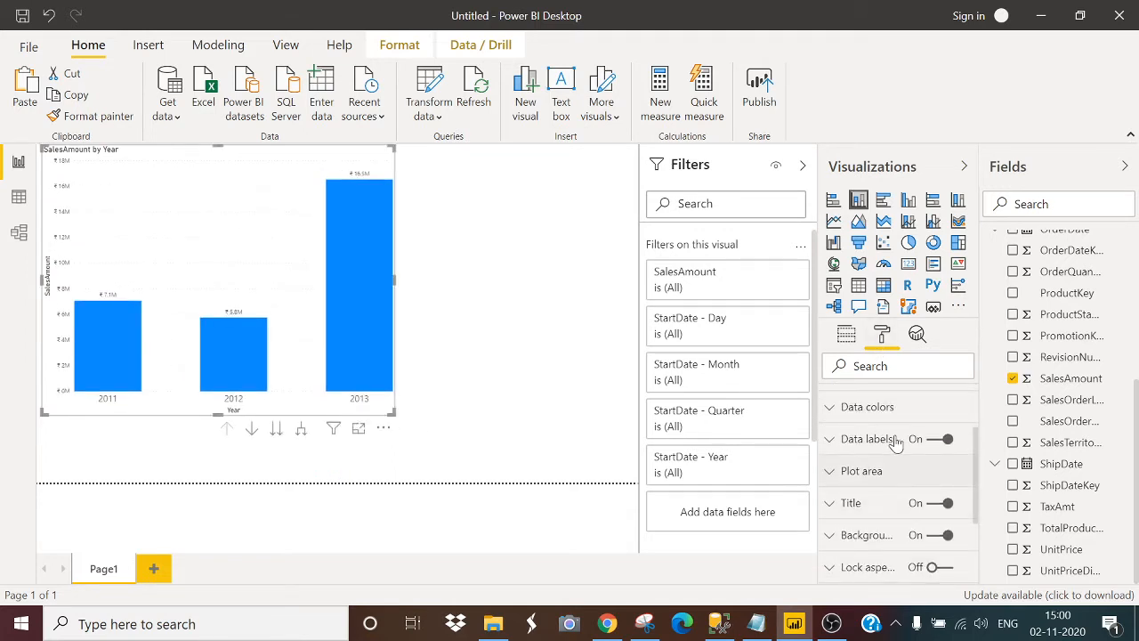
click(885, 449)
scroll(881, 489, down, 5)
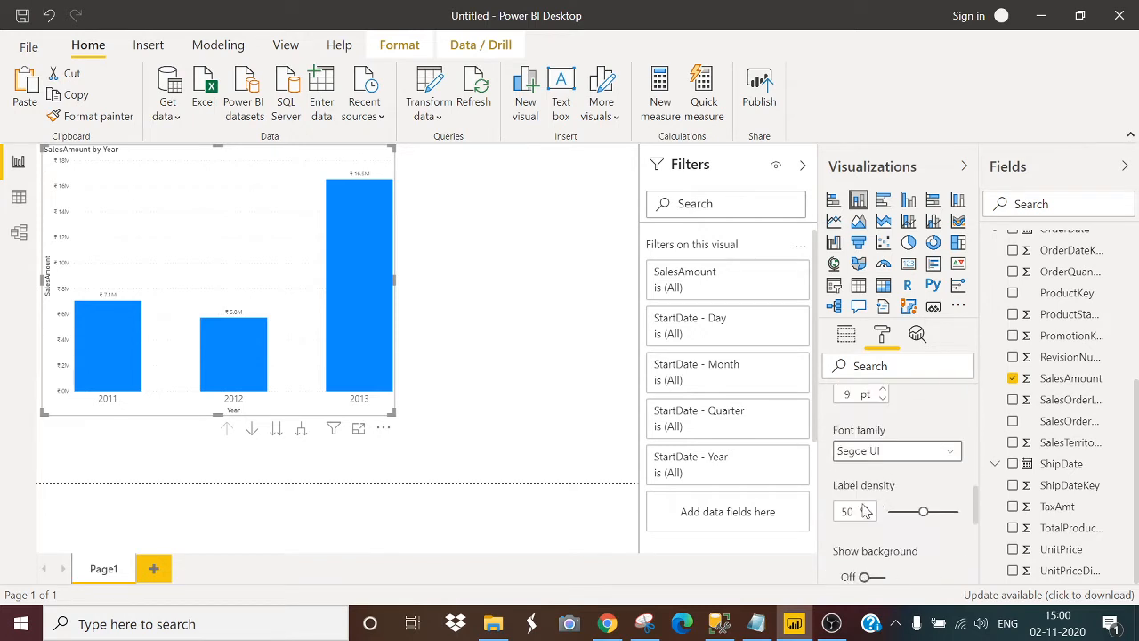
scroll(863, 512, down, 1)
scroll(861, 507, up, 1)
drag(854, 396, 815, 399)
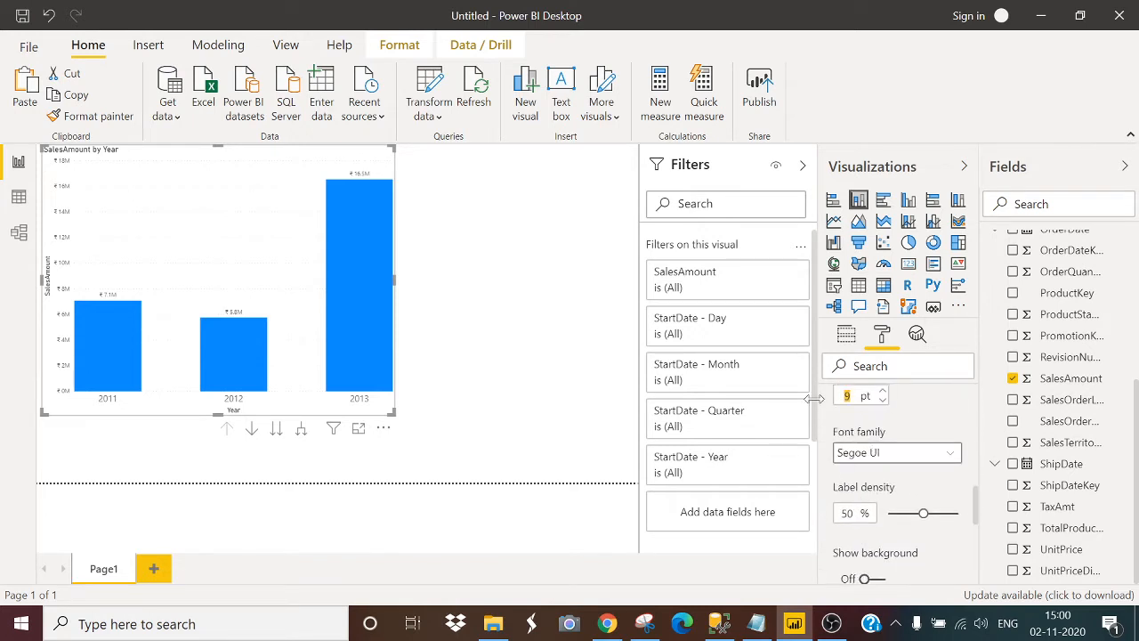
text(15)
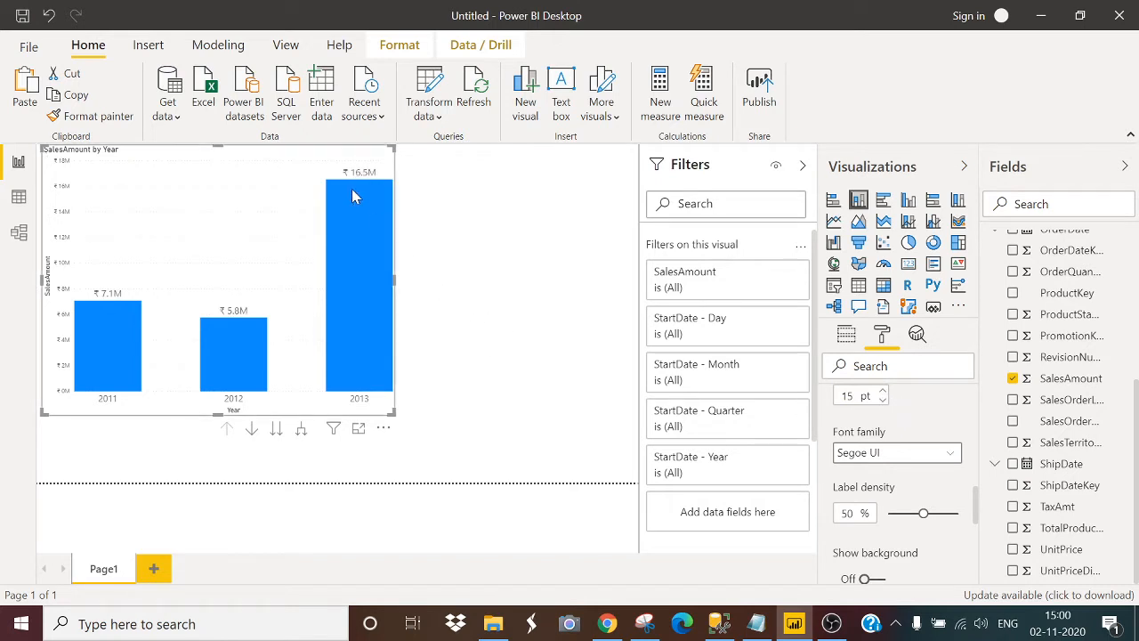
- Take the whole chart down the StartDate hierarchy level by level, from year through quarter and month to day
click(846, 334)
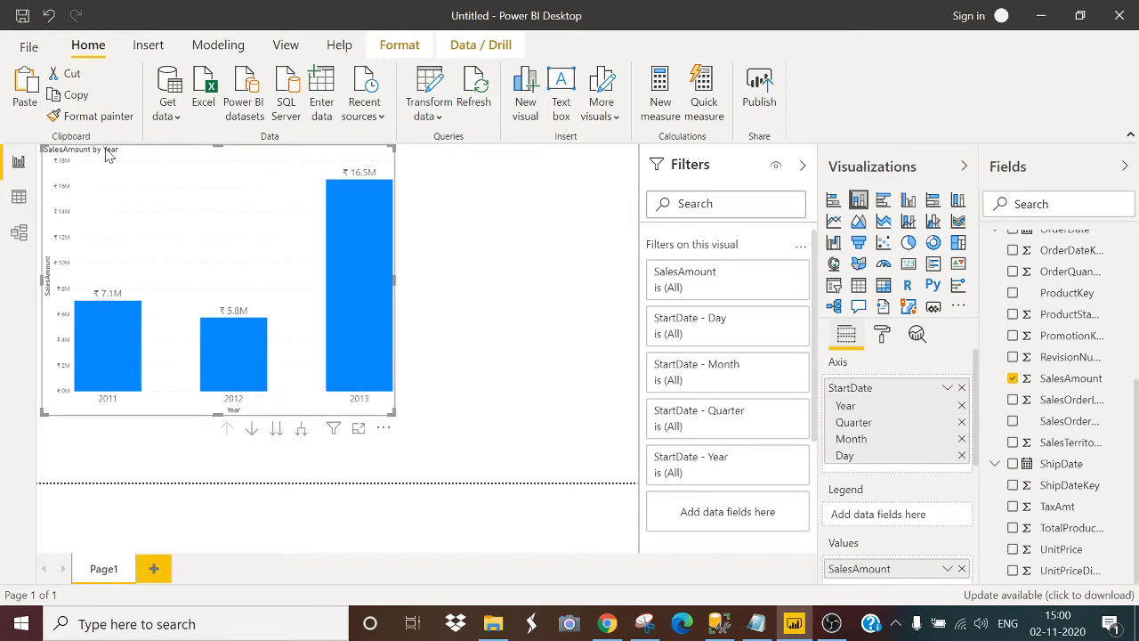
click(276, 430)
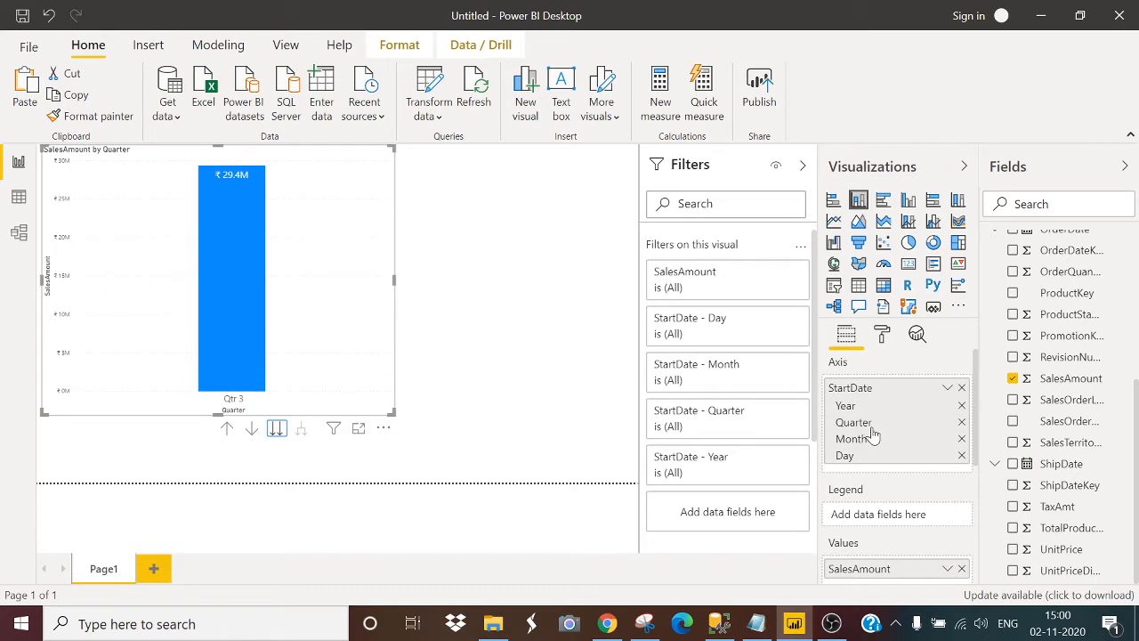
click(276, 430)
click(278, 434)
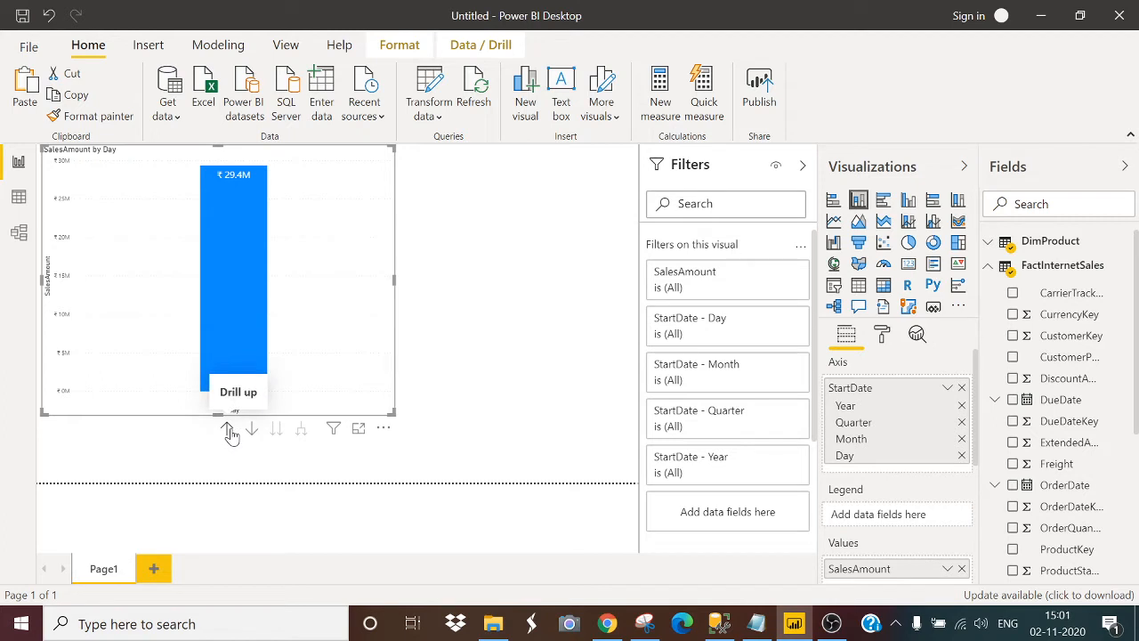
- Drill the chart back up the StartDate hierarchy through month and quarter to the year level
click(227, 430)
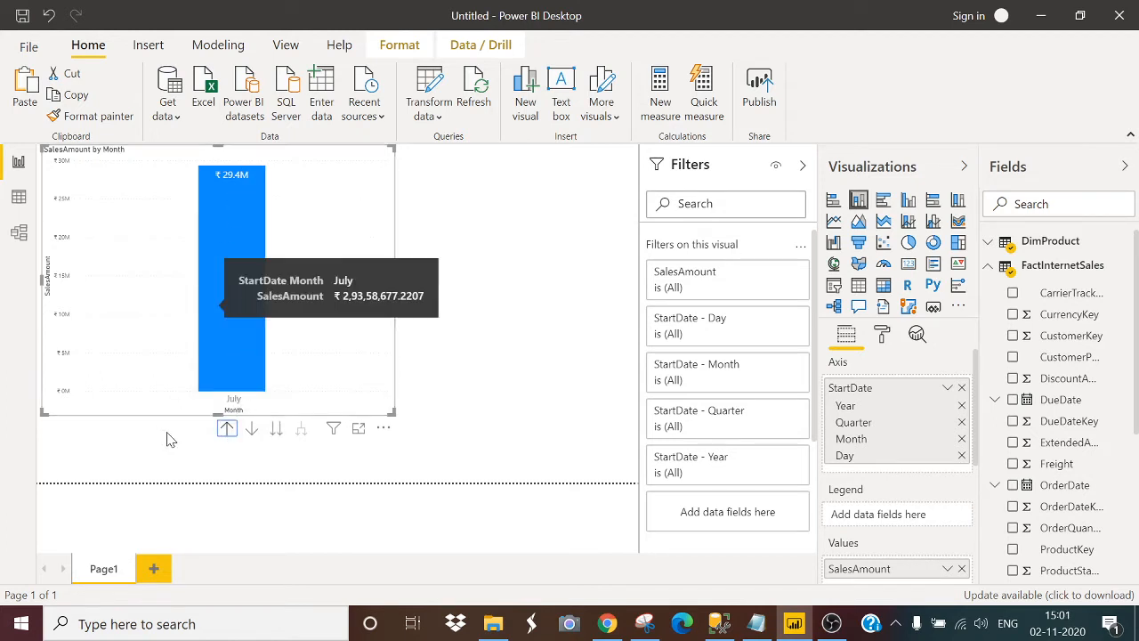
click(227, 430)
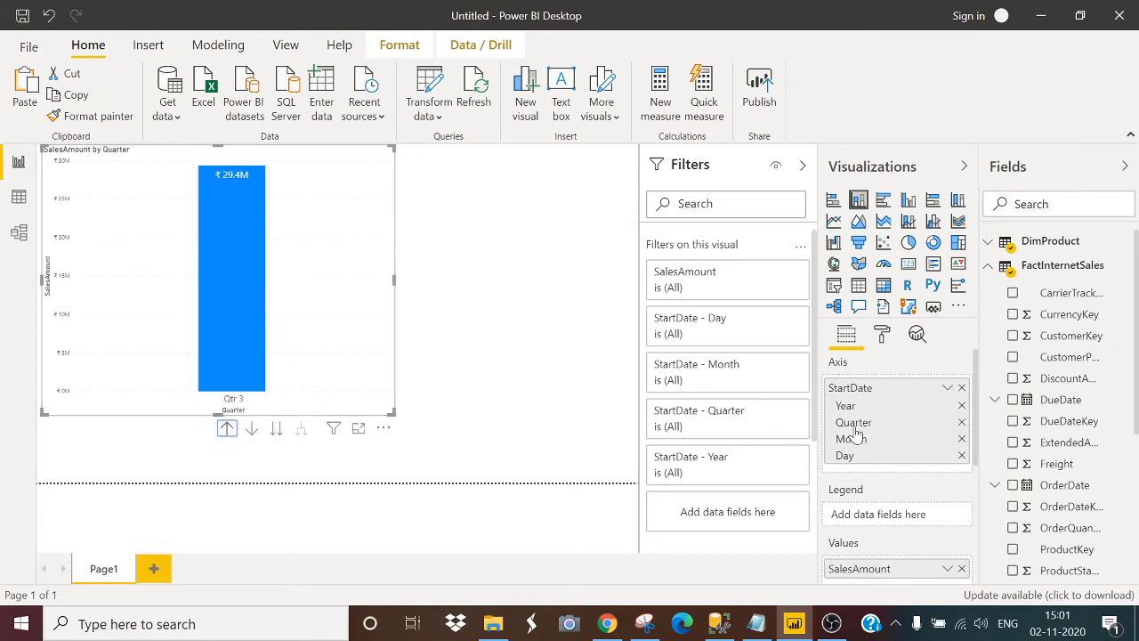
click(228, 430)
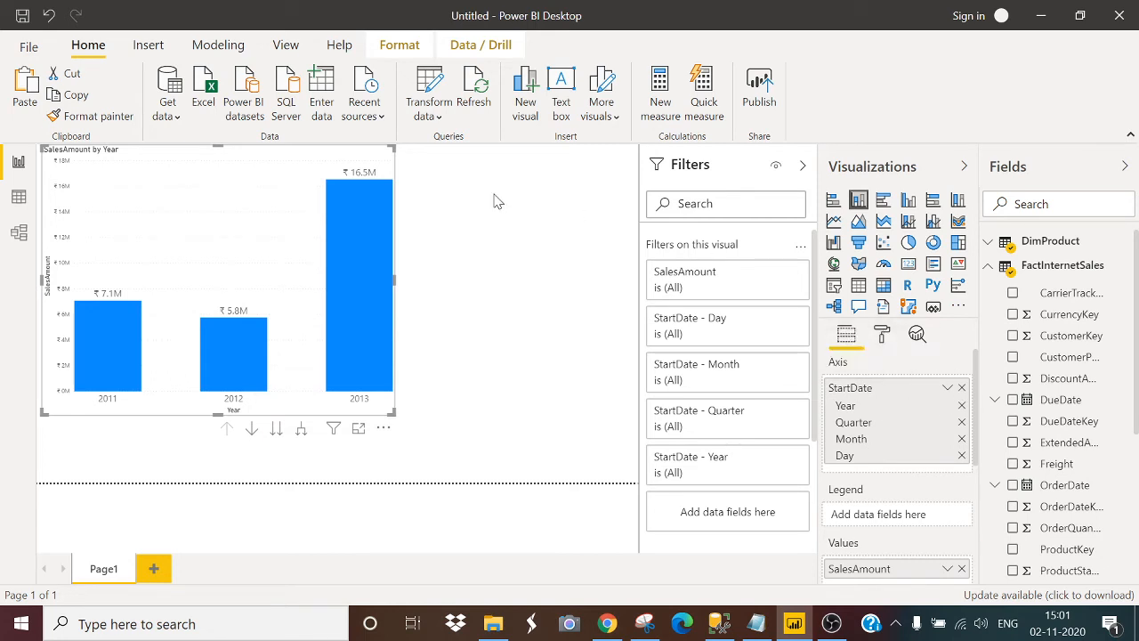
- Remove the SalesAmount by Year chart from the page and insert a new stacked column chart
click(383, 428)
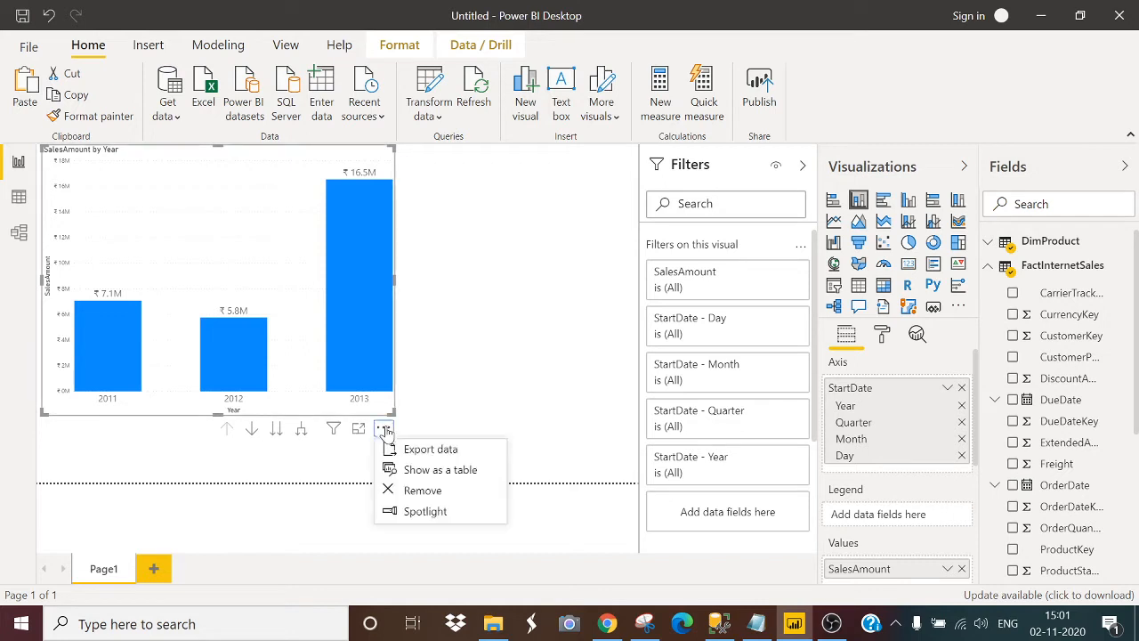
click(442, 489)
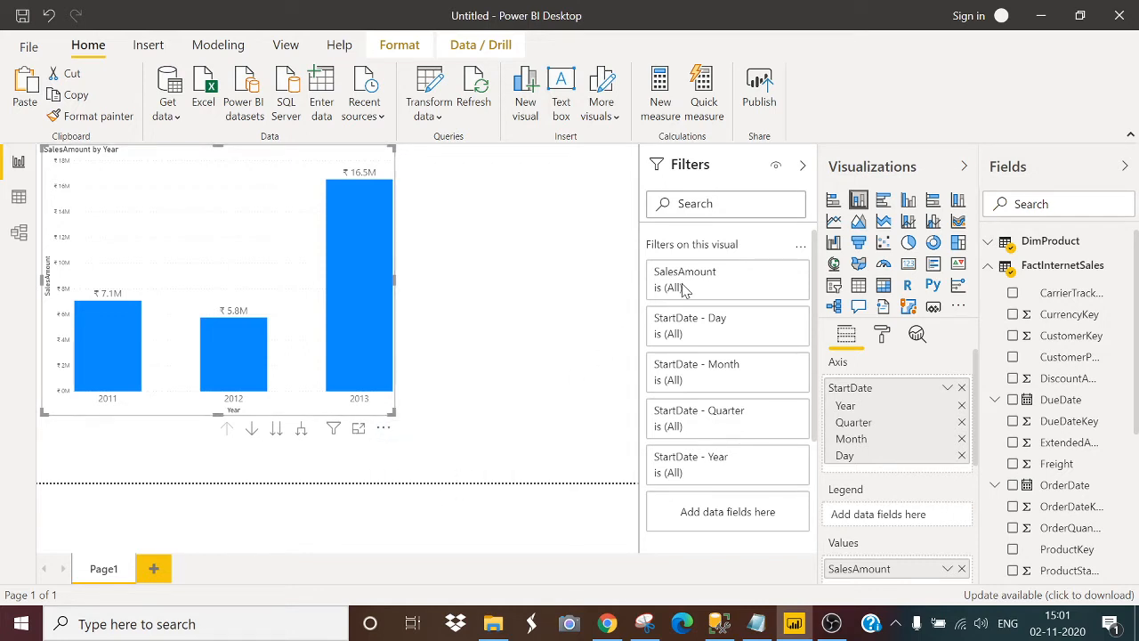
click(1049, 242)
scroll(1088, 436, down, 6)
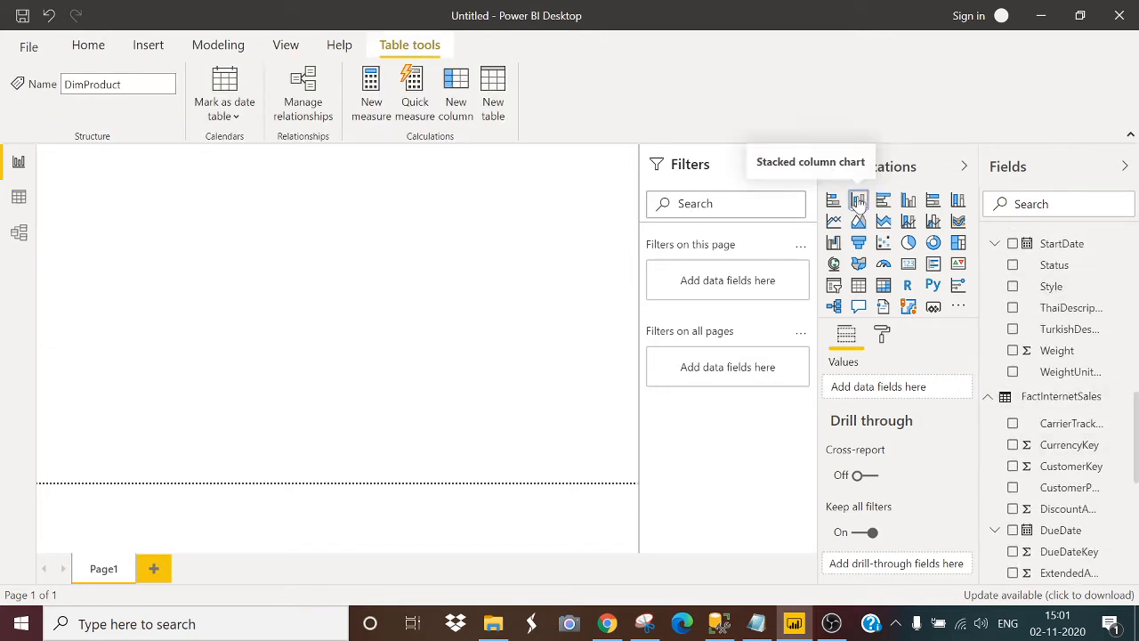
click(859, 201)
- Assign the EnglishProductName field from DimProduct to the new chart's axis
scroll(1085, 391, up, 5)
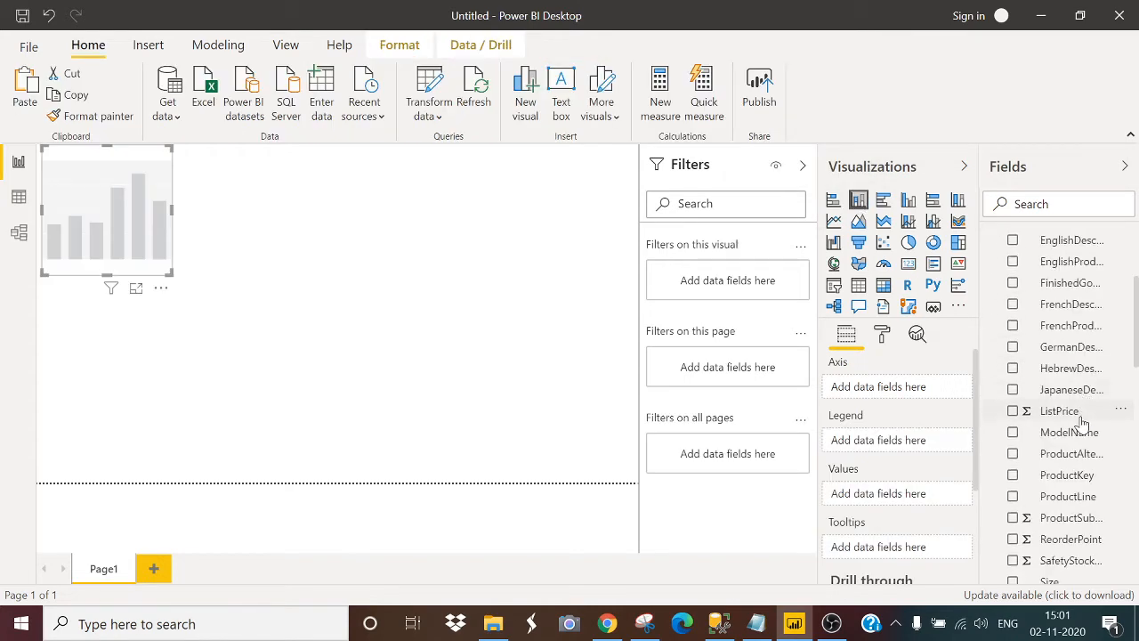
scroll(1081, 422, up, 2)
scroll(1081, 423, down, 2)
scroll(1081, 425, up, 1)
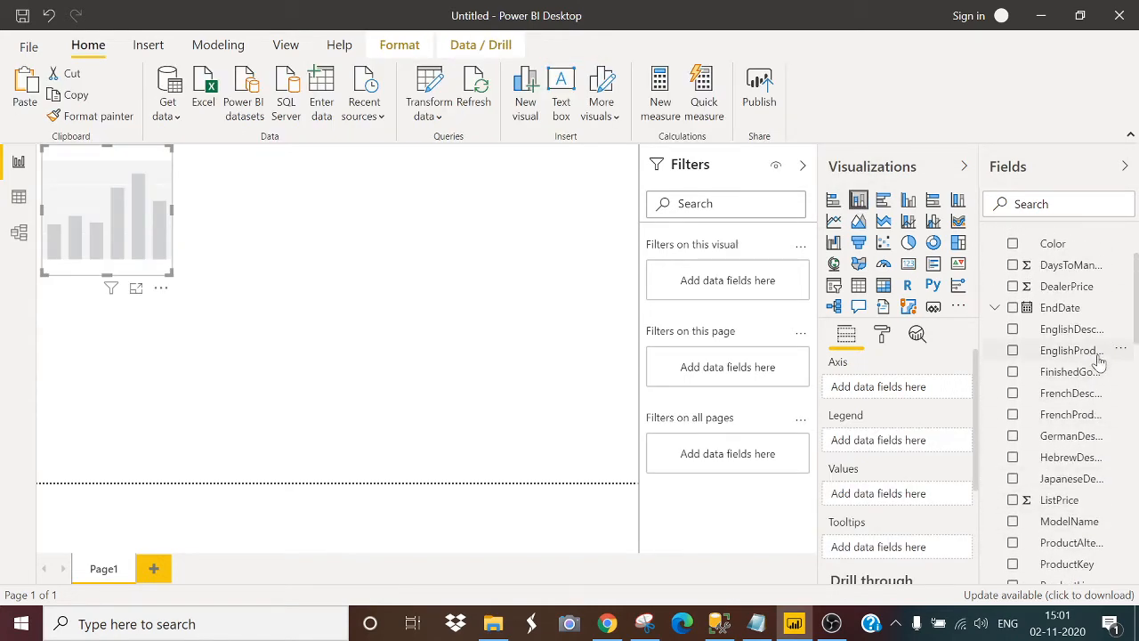
drag(1099, 361, 903, 385)
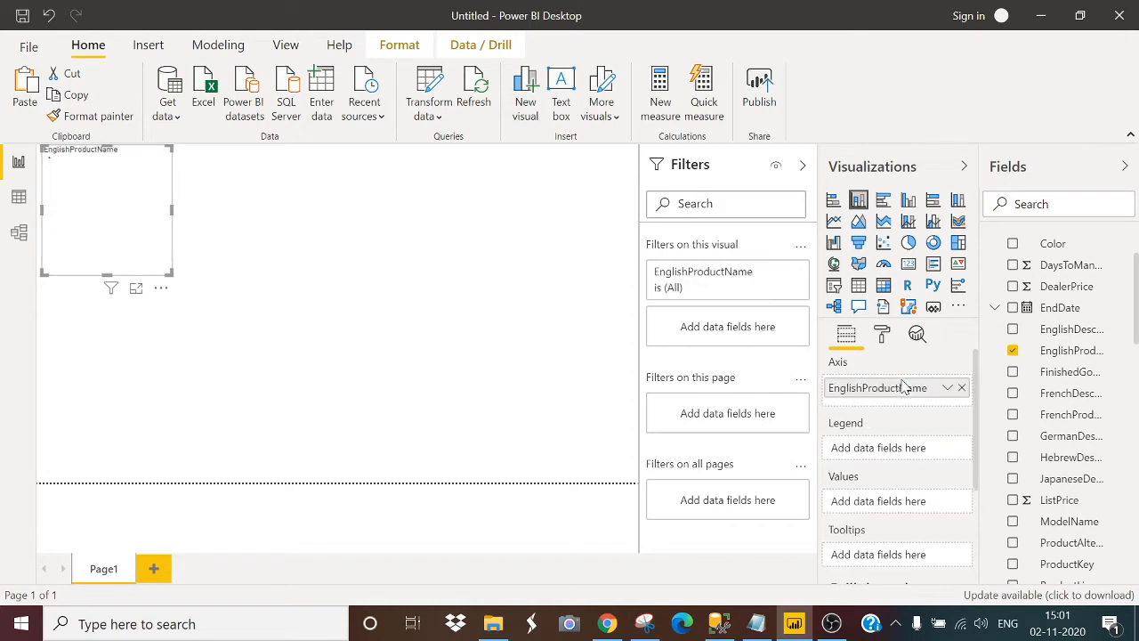
- Add SalesAmount from FactInternetSales as the chart's values and enlarge the chart to nearly the full page height
scroll(1032, 378, up, 2)
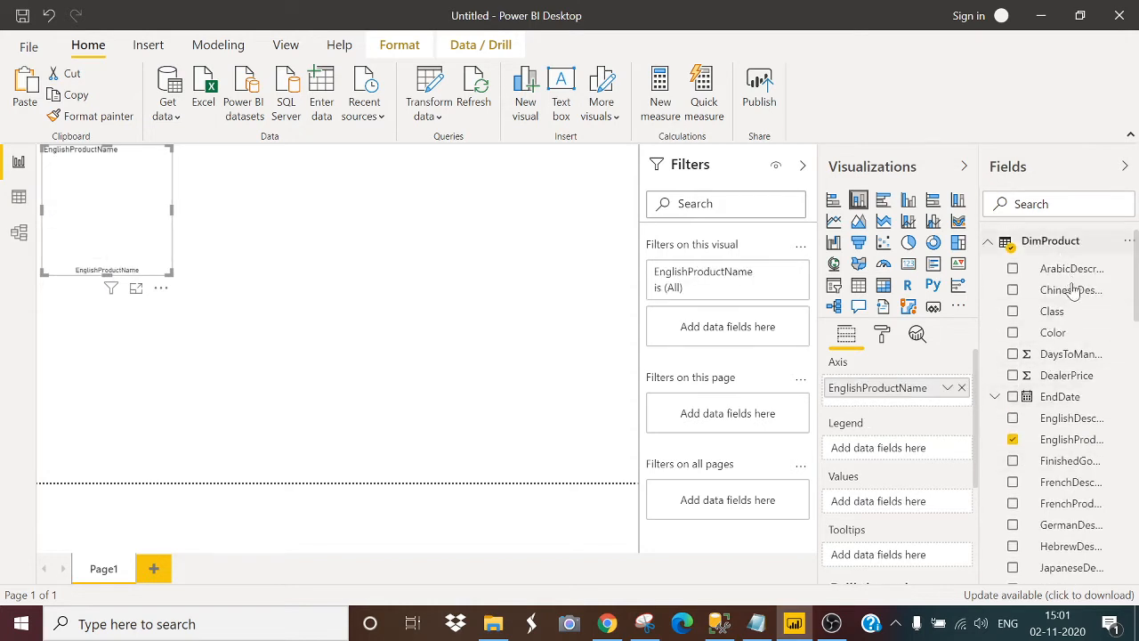
click(1050, 240)
scroll(1078, 400, down, 5)
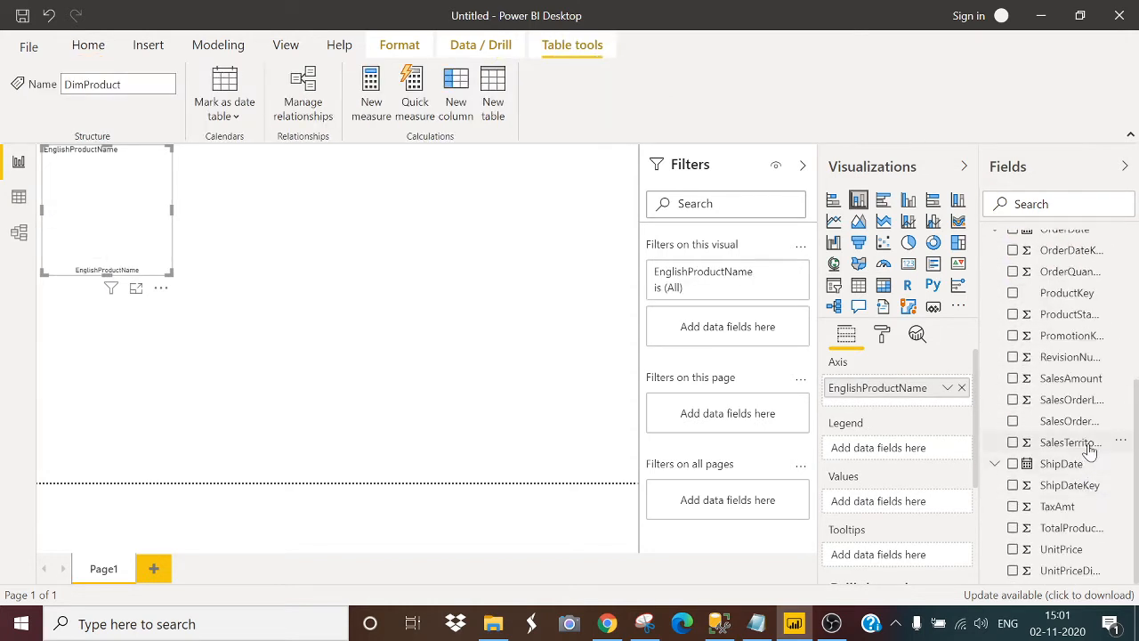
drag(1072, 380, 870, 504)
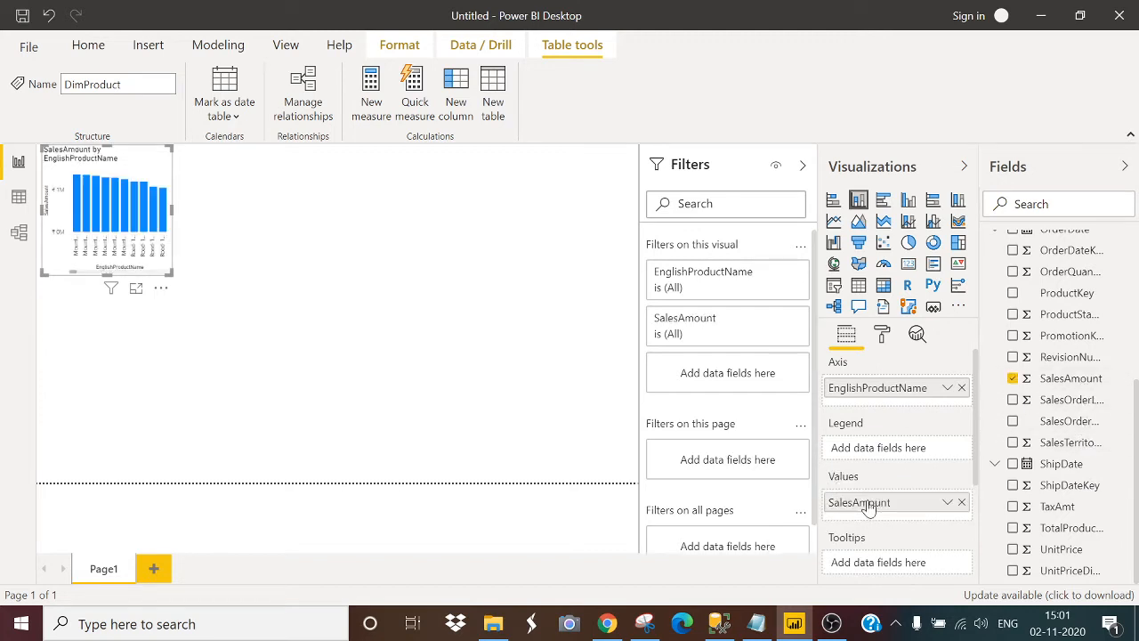
drag(165, 271, 307, 463)
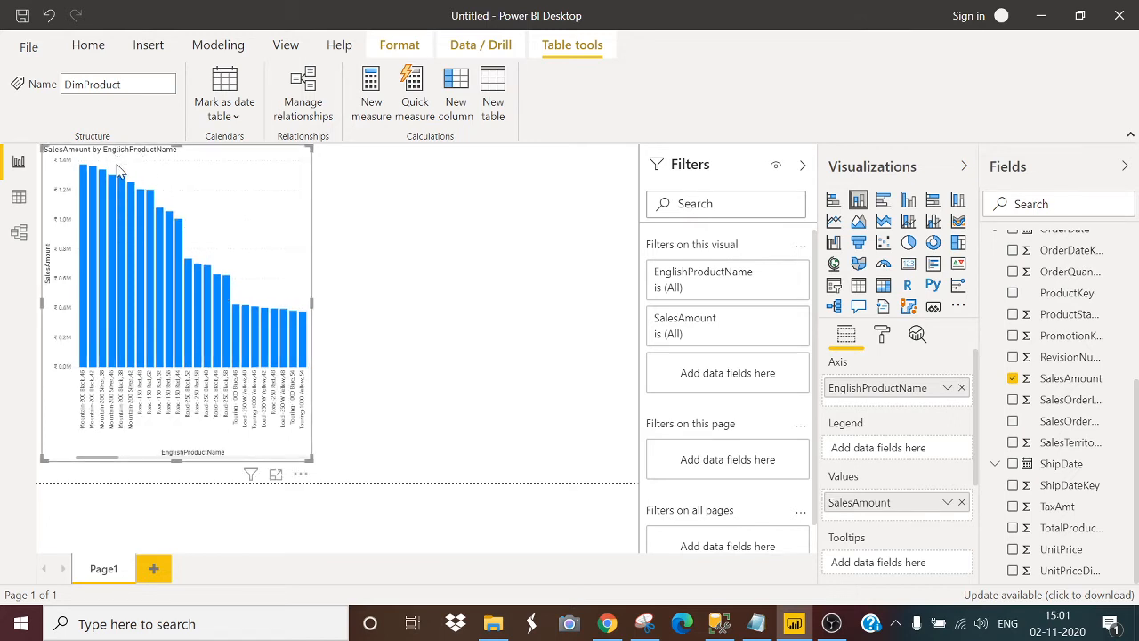
- Filter EnglishProductName with a Top N filter that shows the top 5 items by SalesAmount, and apply it
click(776, 273)
click(725, 332)
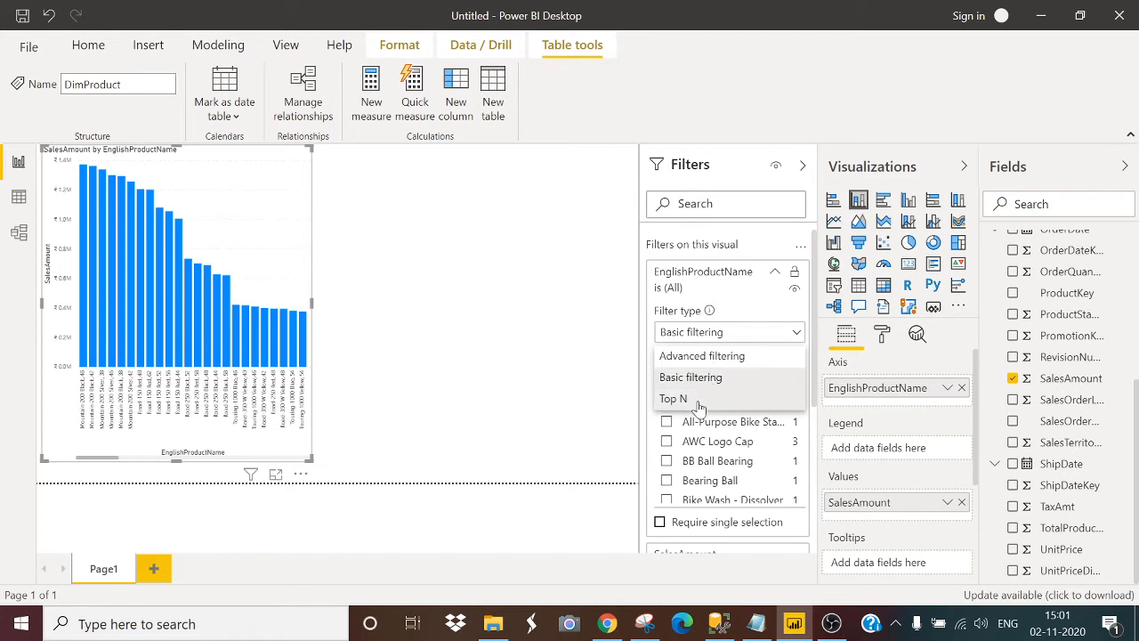
click(700, 399)
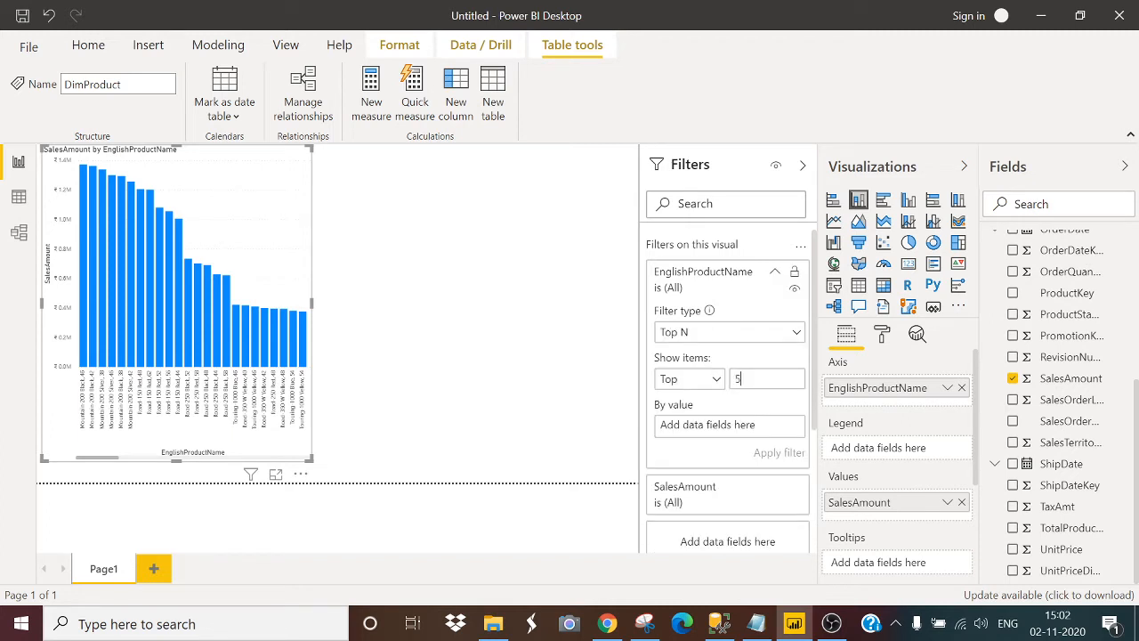
drag(1068, 381, 728, 425)
click(776, 451)
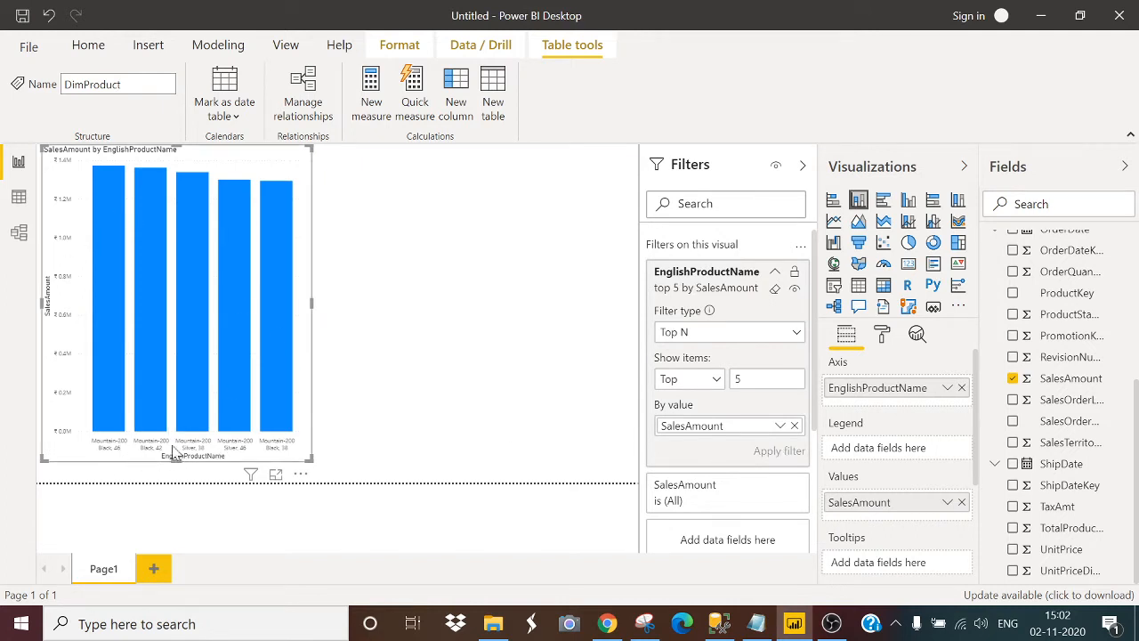
- Turn on data labels for the product sales chart and set their text size to 14 pt
click(884, 336)
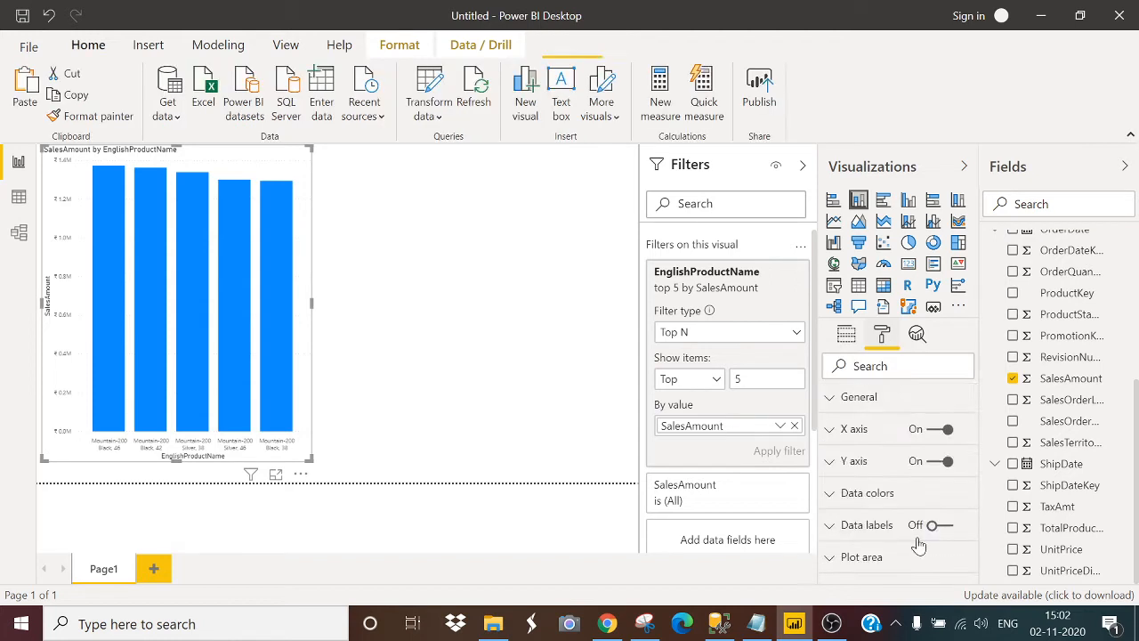
click(939, 525)
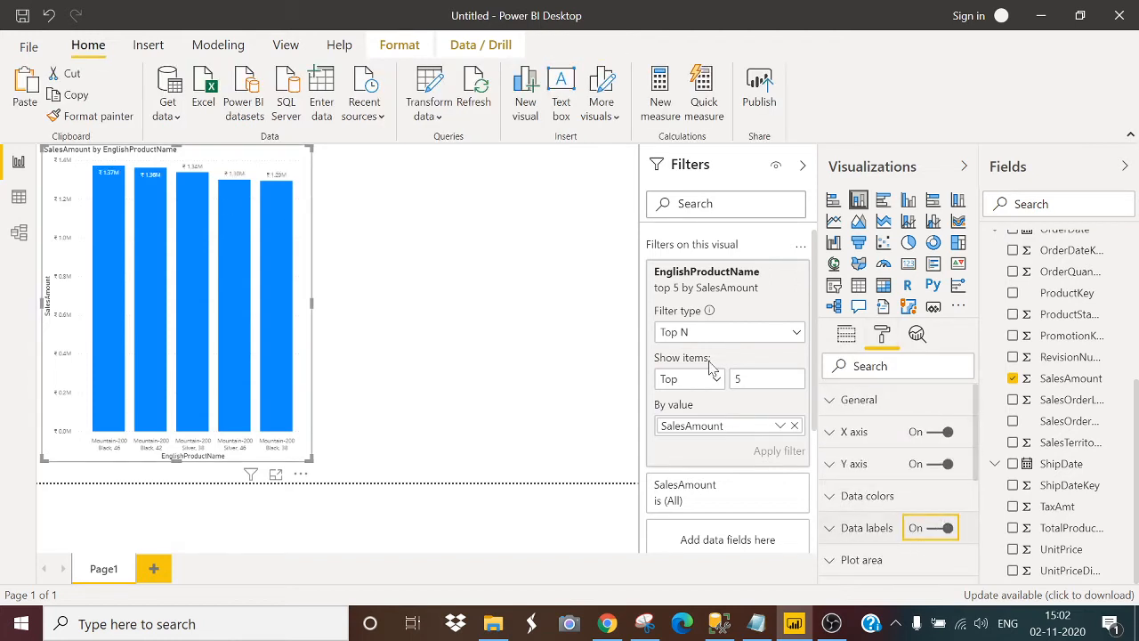
click(867, 528)
scroll(879, 516, down, 2)
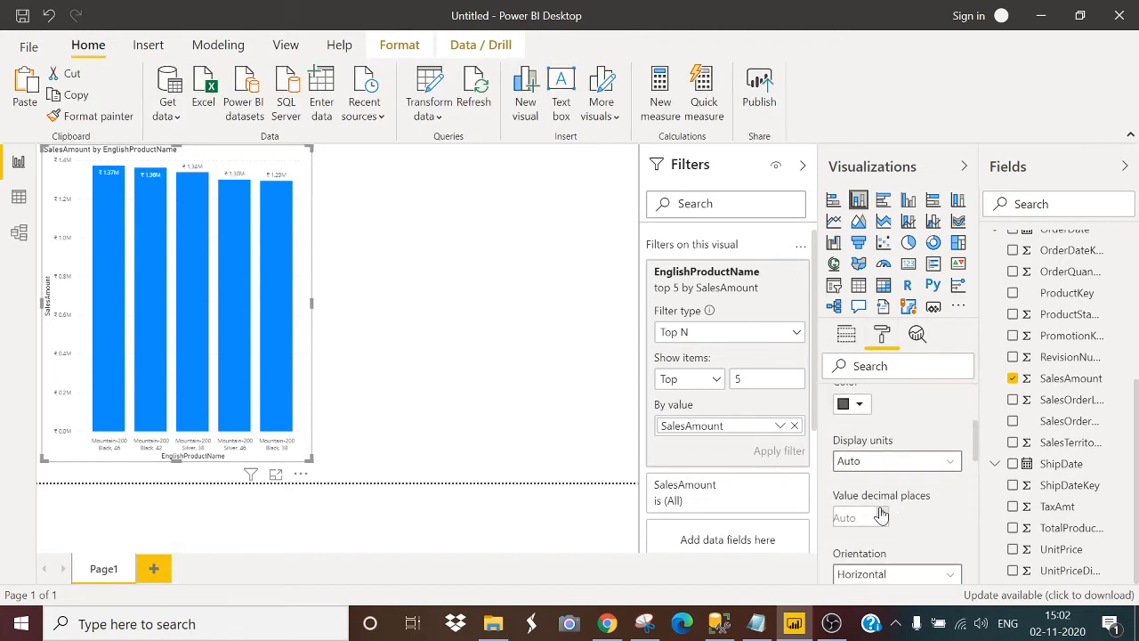
scroll(879, 514, down, 4)
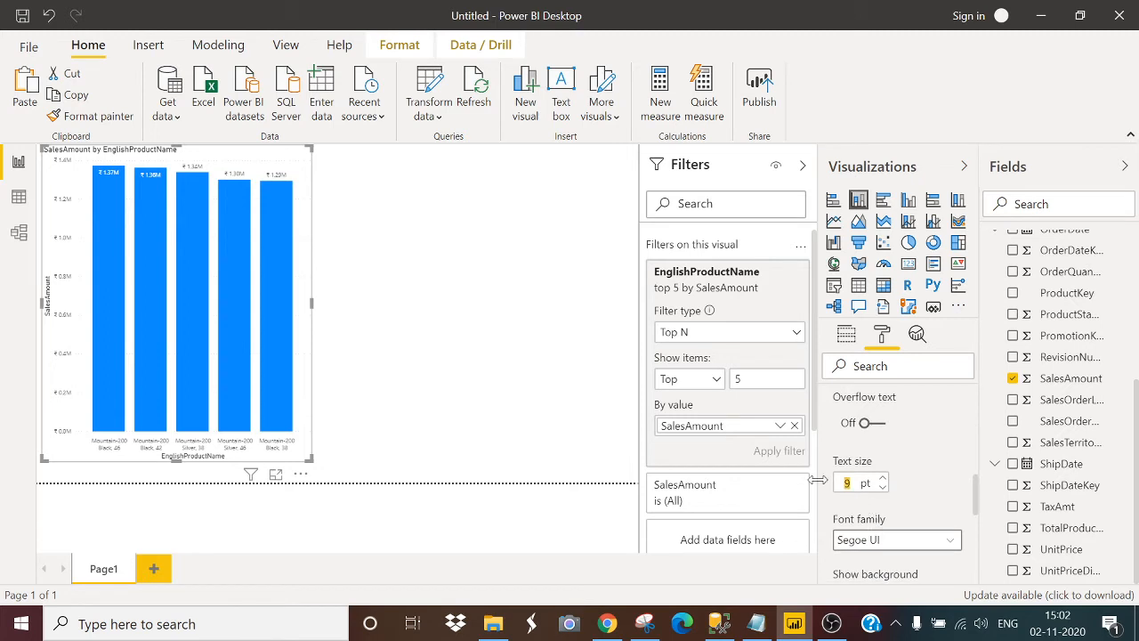
text(4)
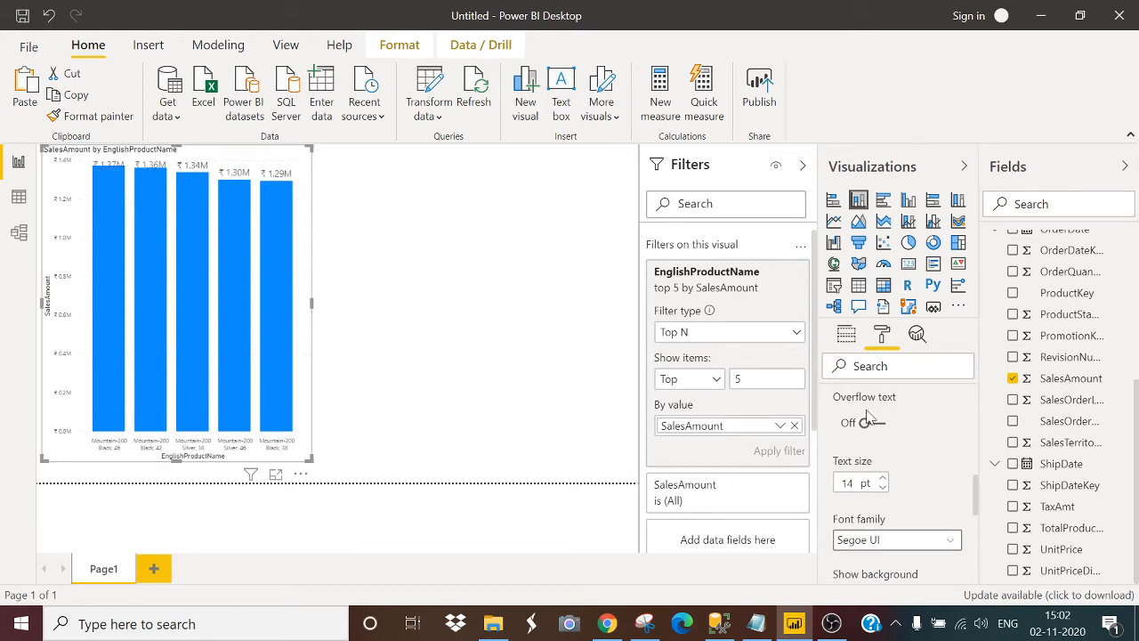
- Set the product sales chart's X axis text size to 14 pt and widen the chart across most of the page
scroll(870, 418, up, 5)
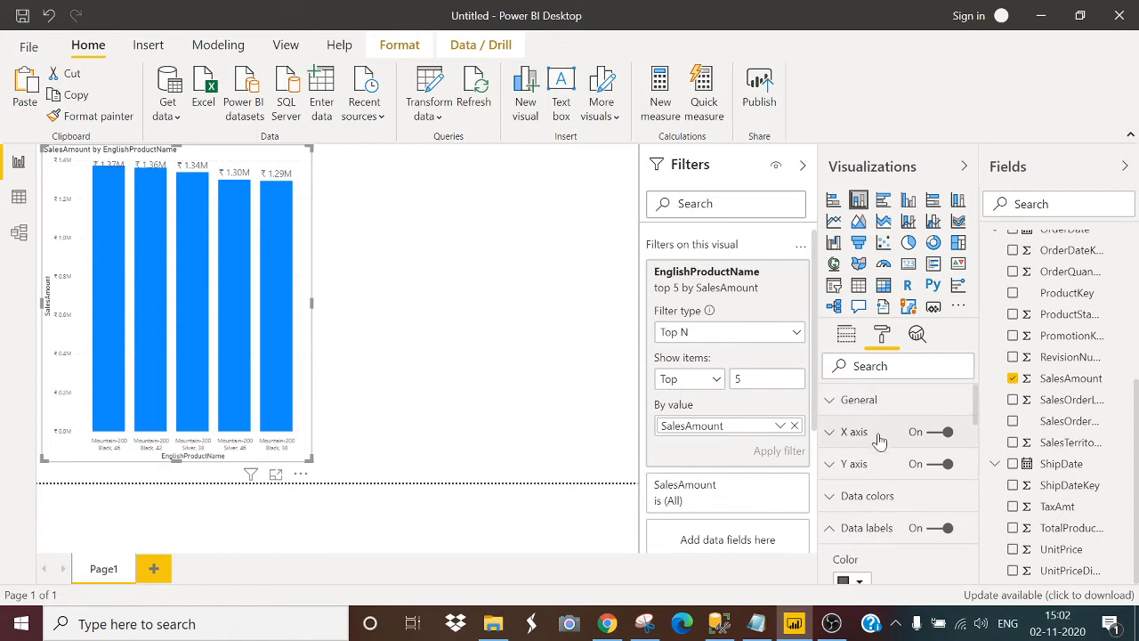
click(879, 436)
scroll(881, 472, down, 3)
scroll(881, 476, up, 3)
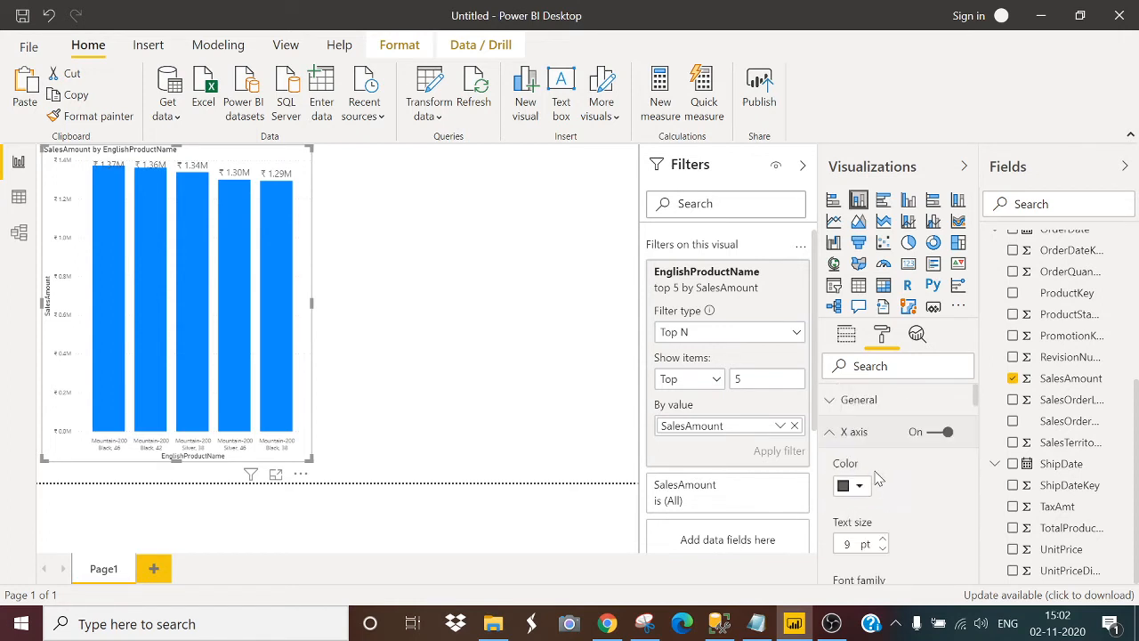
drag(853, 545, 825, 545)
text(14)
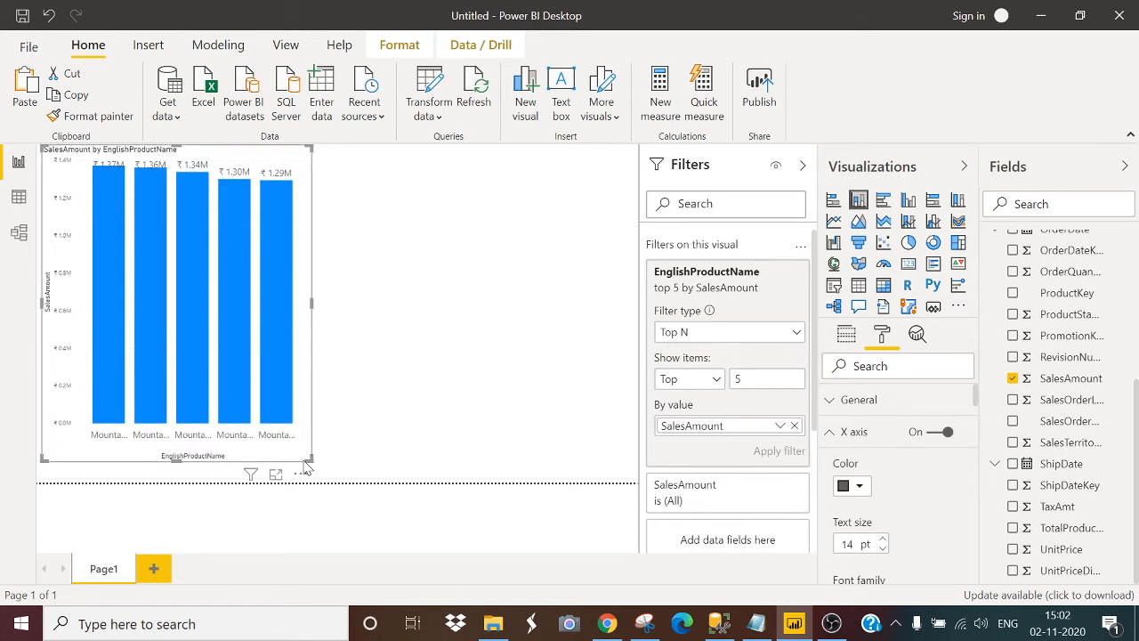
drag(309, 459, 512, 488)
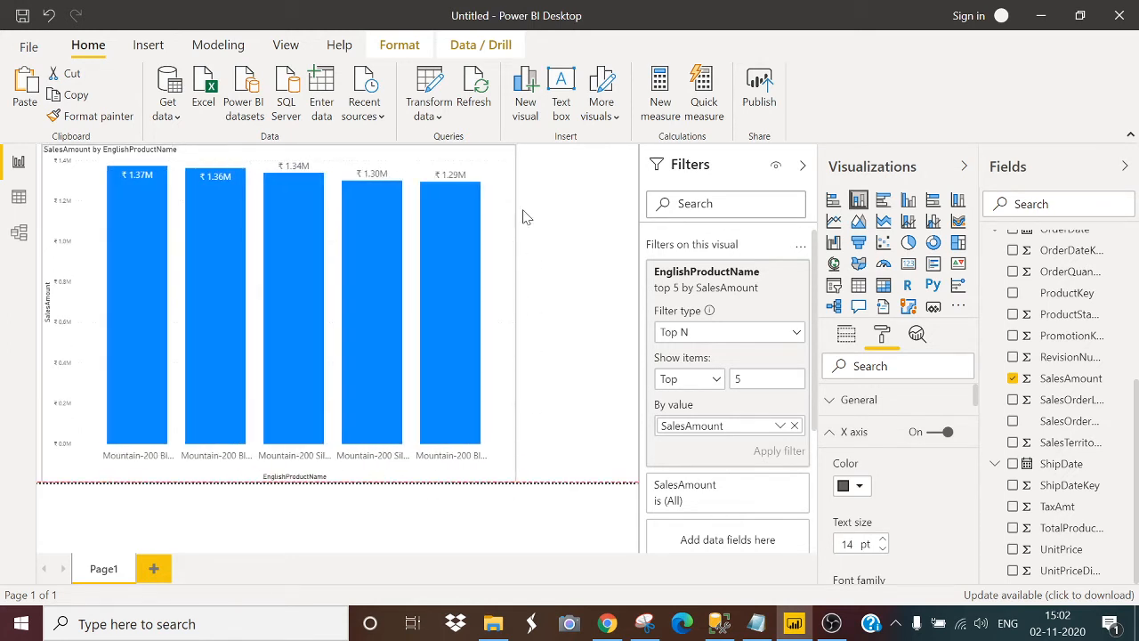
- Rename the report page as "Top 5 Product Sales"
double_click(110, 574)
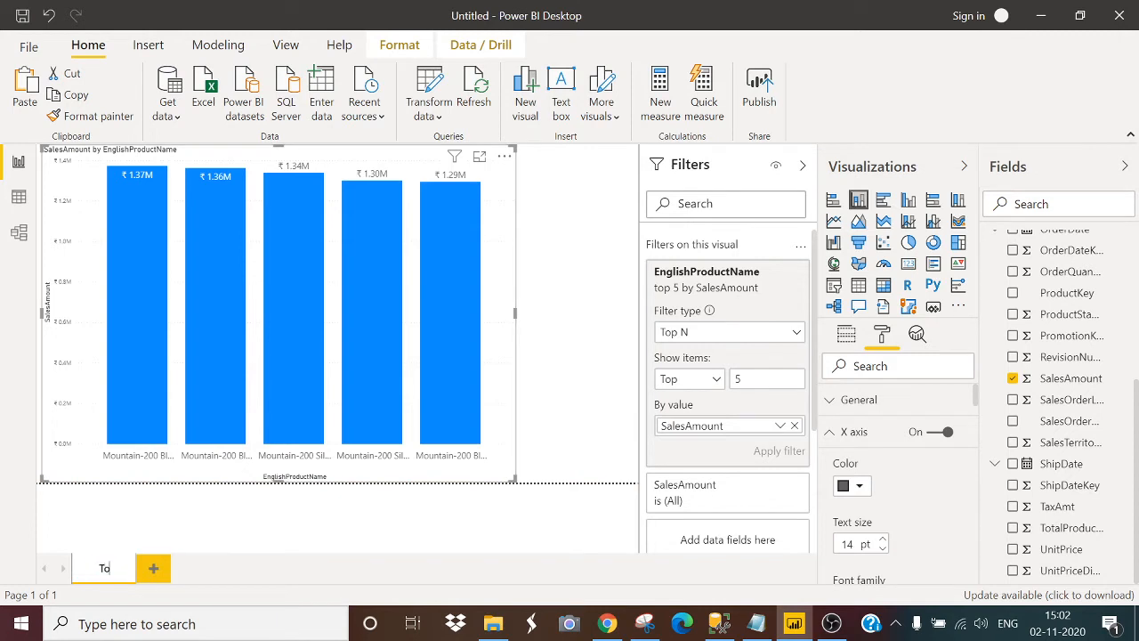
text(5)
key(BackSpace)
text(5 Prod)
text(uct)
text( Sales)
click(162, 574)
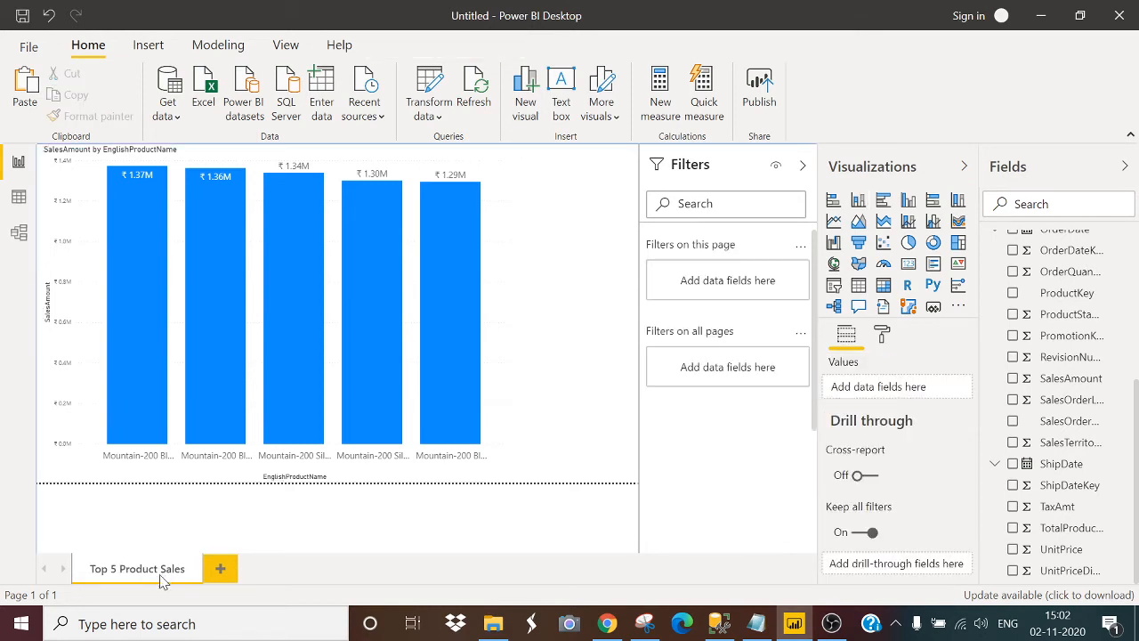
- On a new report page, create a stacked column chart with EnglishProductName from DimProduct on its axis
click(222, 570)
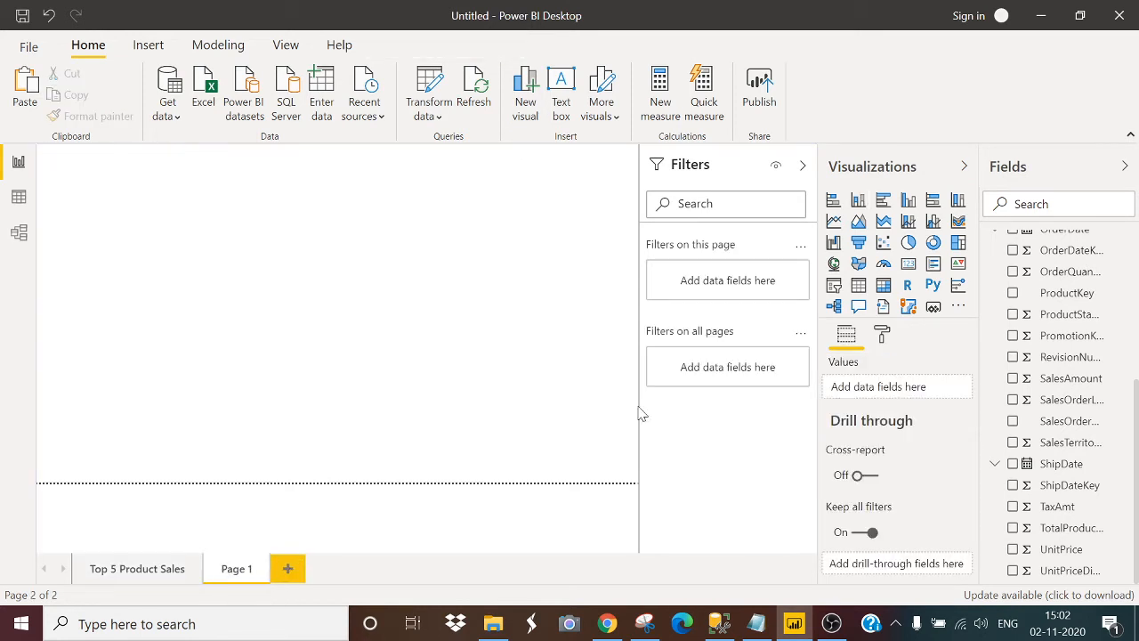
click(859, 202)
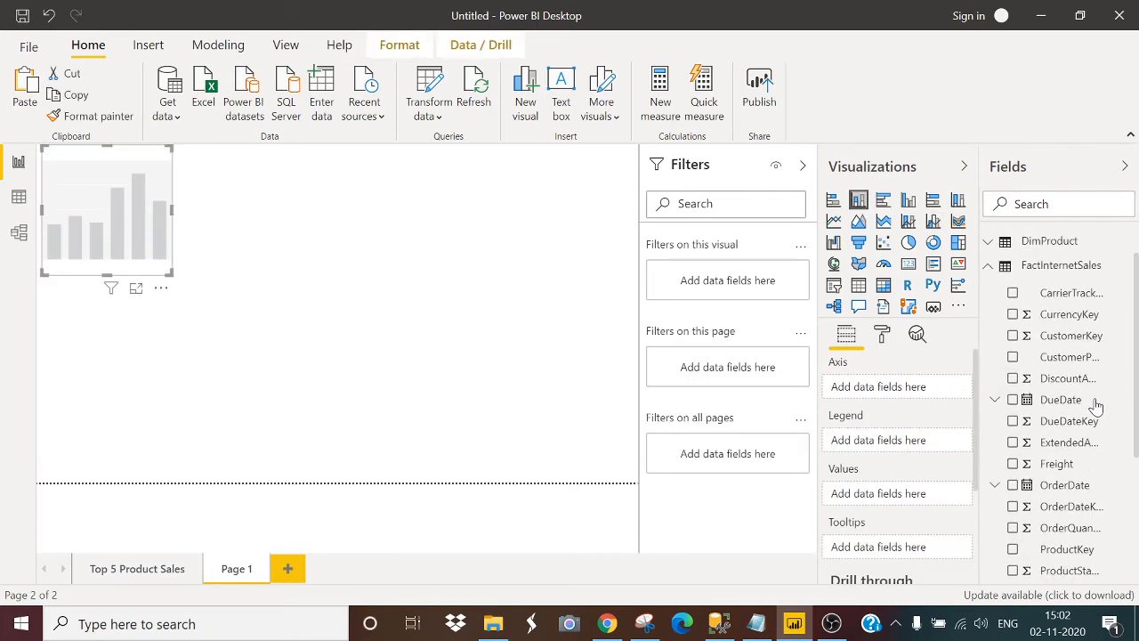
scroll(1067, 374, up, 3)
click(1058, 241)
scroll(1086, 446, down, 2)
scroll(1085, 447, up, 2)
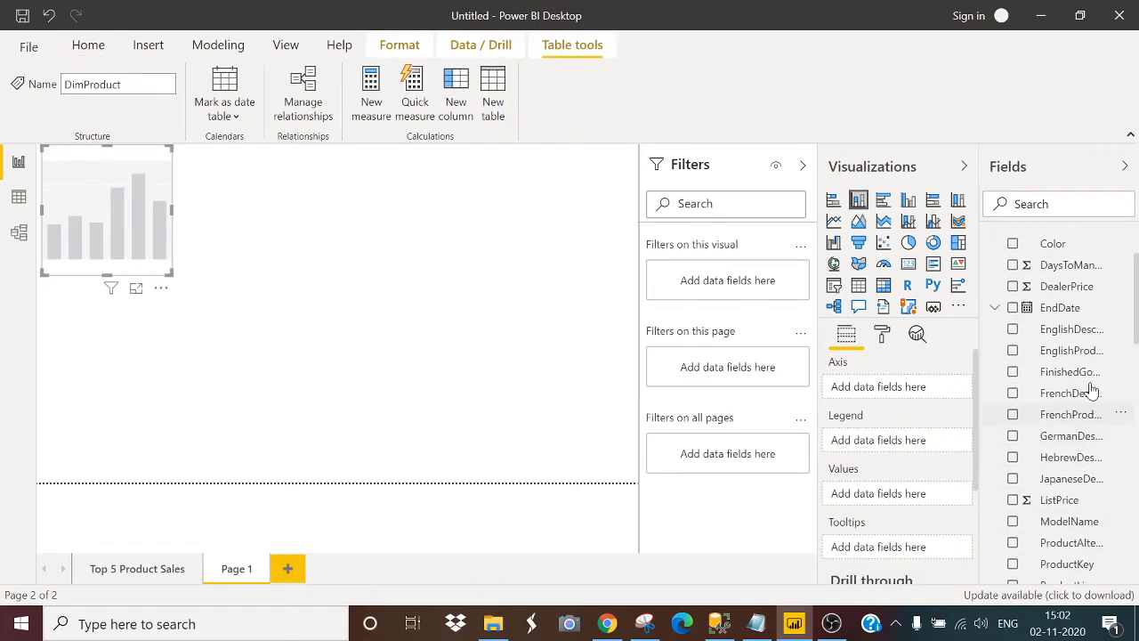
drag(1081, 350, 906, 396)
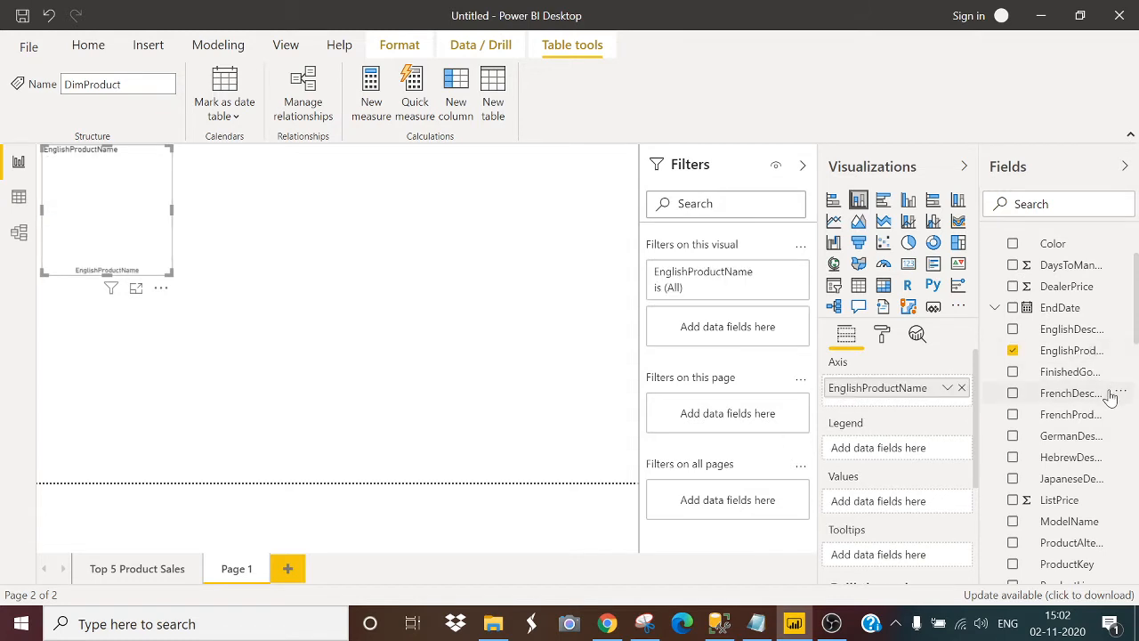
- Add TaxAmt from FactInternetSales as the chart's values and enlarge the chart slightly
scroll(1081, 356, up, 2)
click(1059, 241)
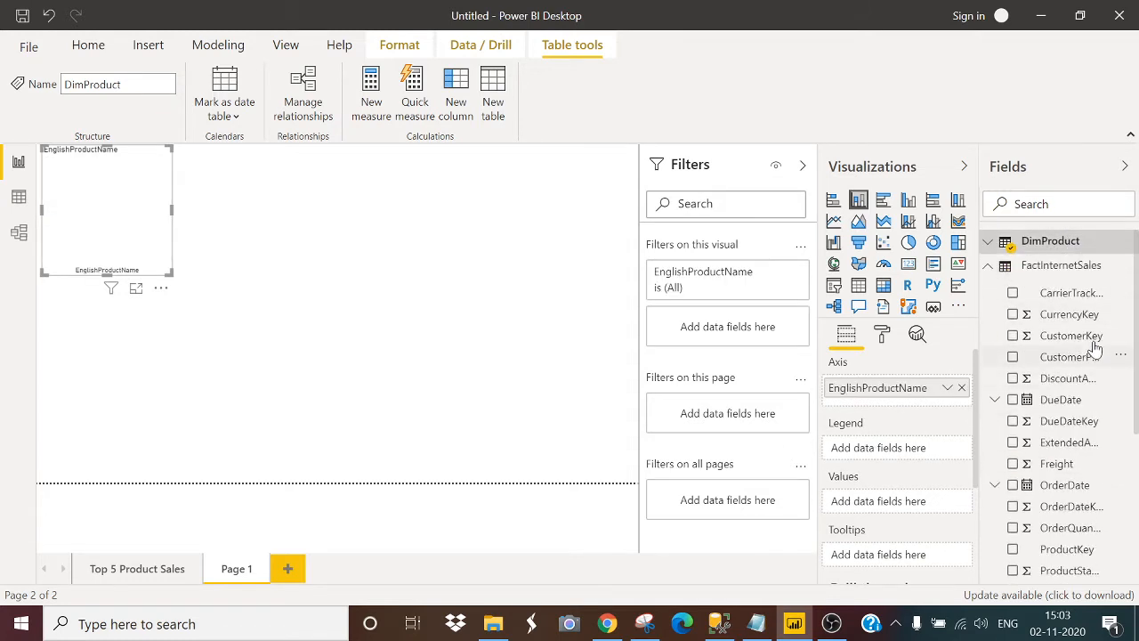
scroll(1091, 529, down, 5)
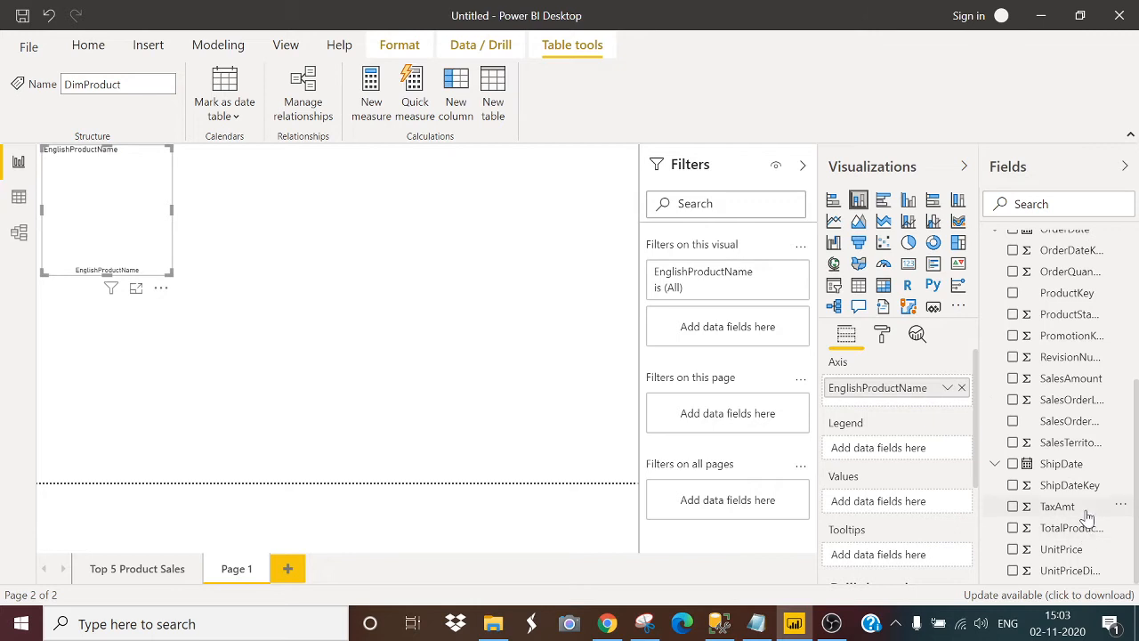
drag(1086, 507, 885, 507)
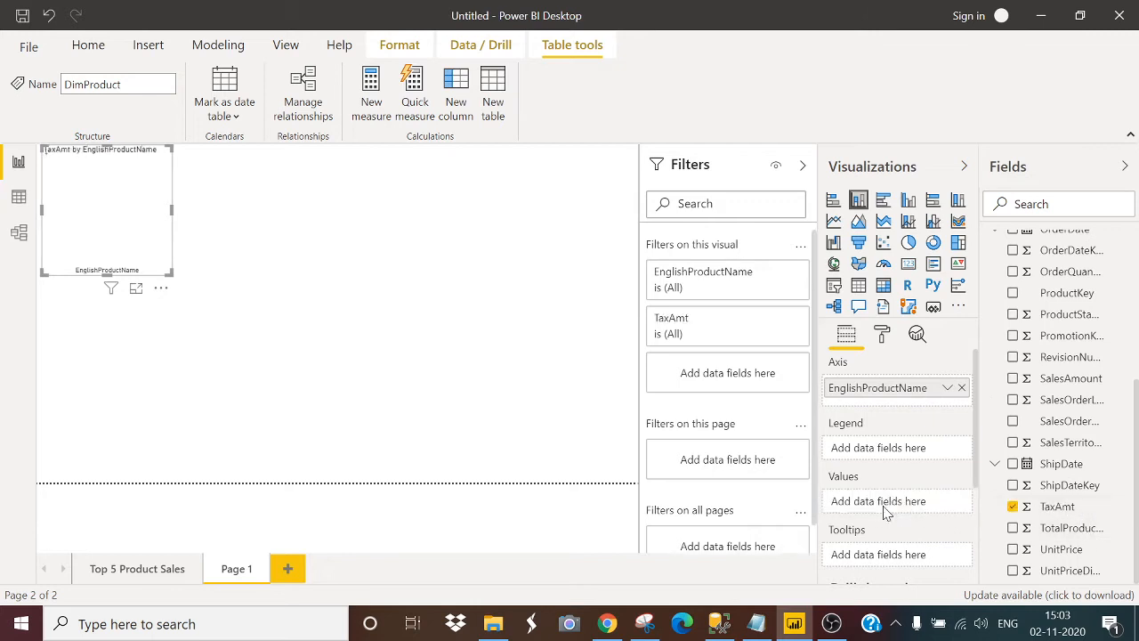
click(884, 337)
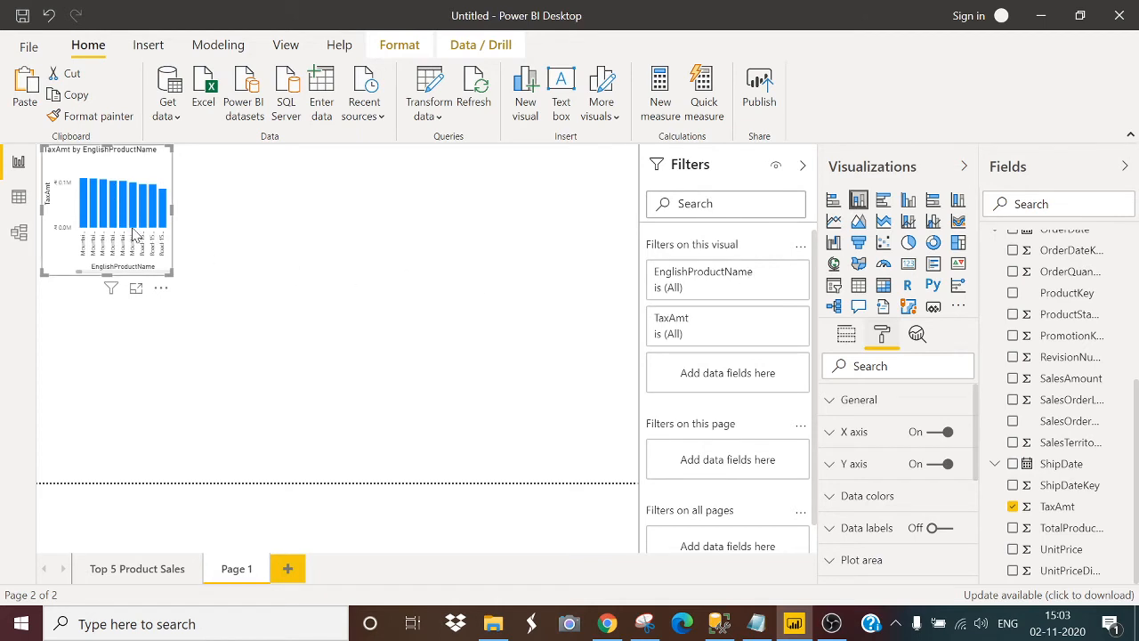
drag(172, 273, 224, 347)
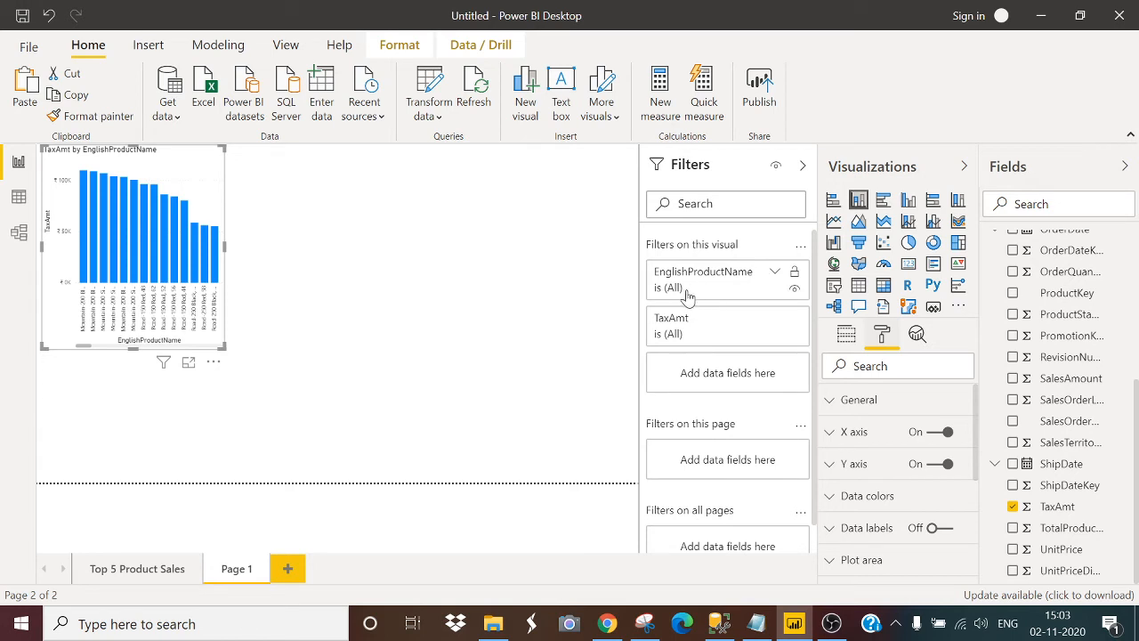
- Filter the tax chart's EnglishProductName to the Top 5 items by TaxAmt and apply the filter
click(775, 271)
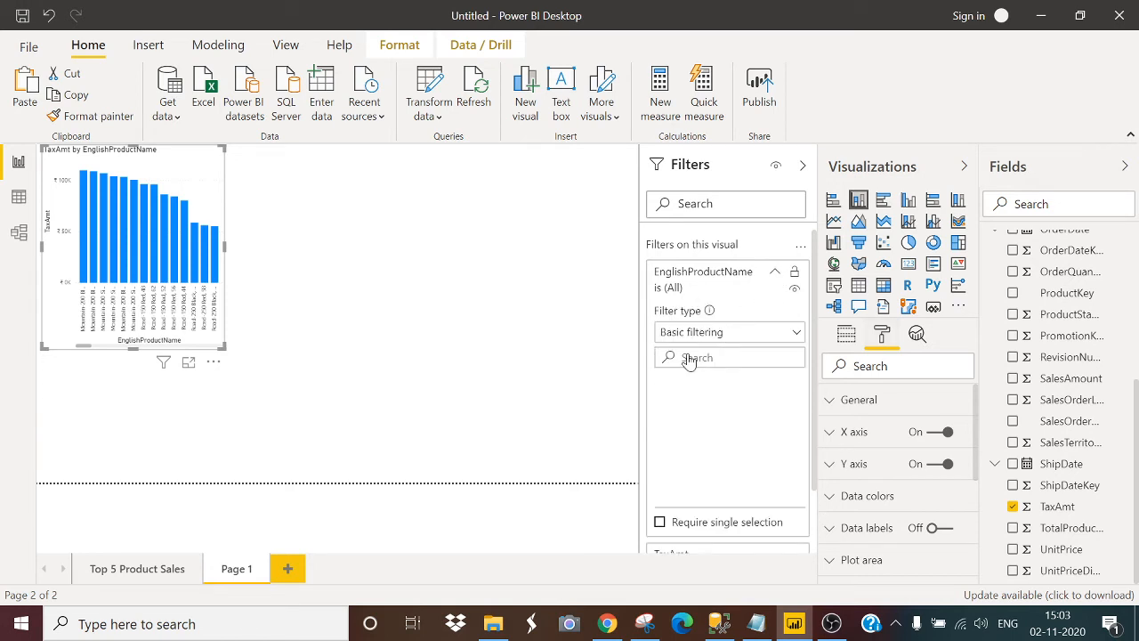
click(703, 334)
click(692, 400)
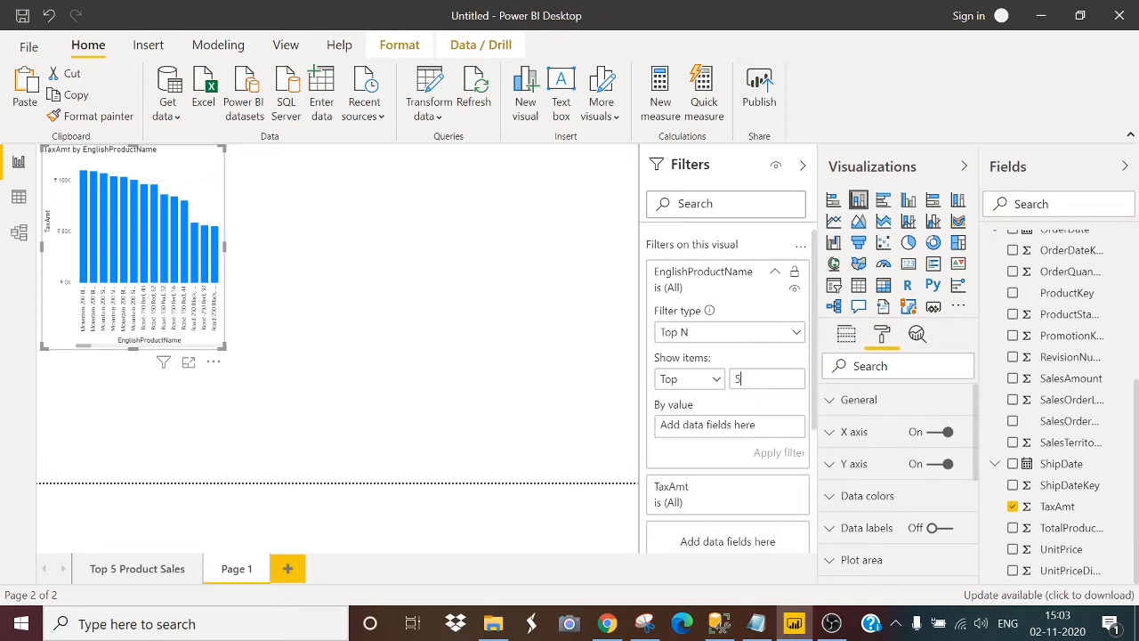
drag(1072, 511, 716, 439)
click(761, 451)
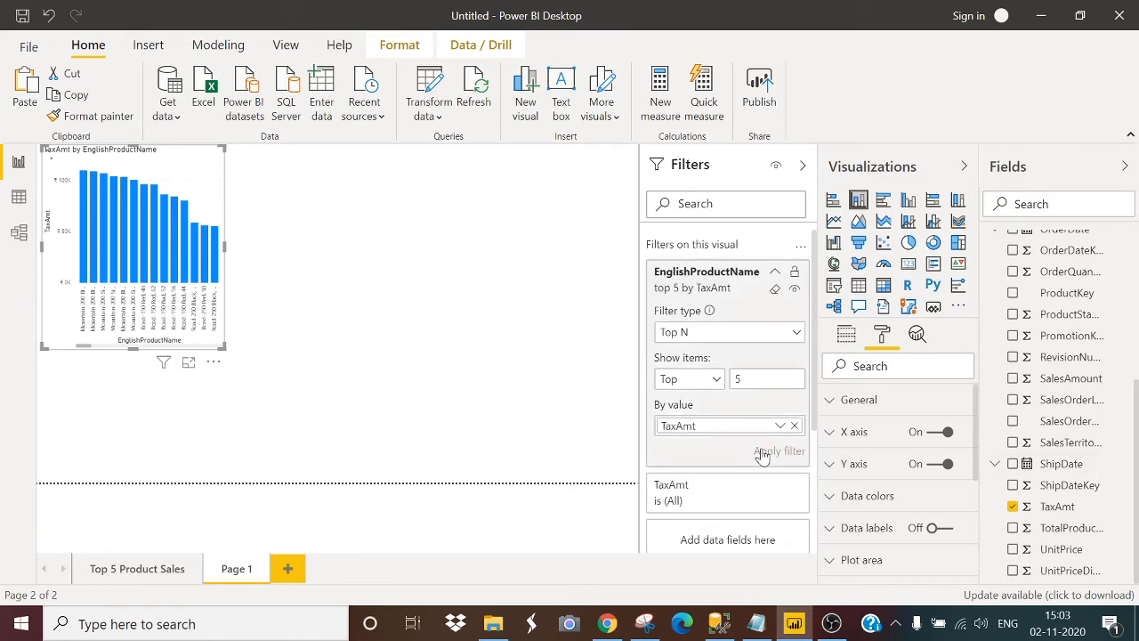
- Enlarge the tax chart and turn on its data labels with a text size of 15 pt
drag(225, 346, 450, 407)
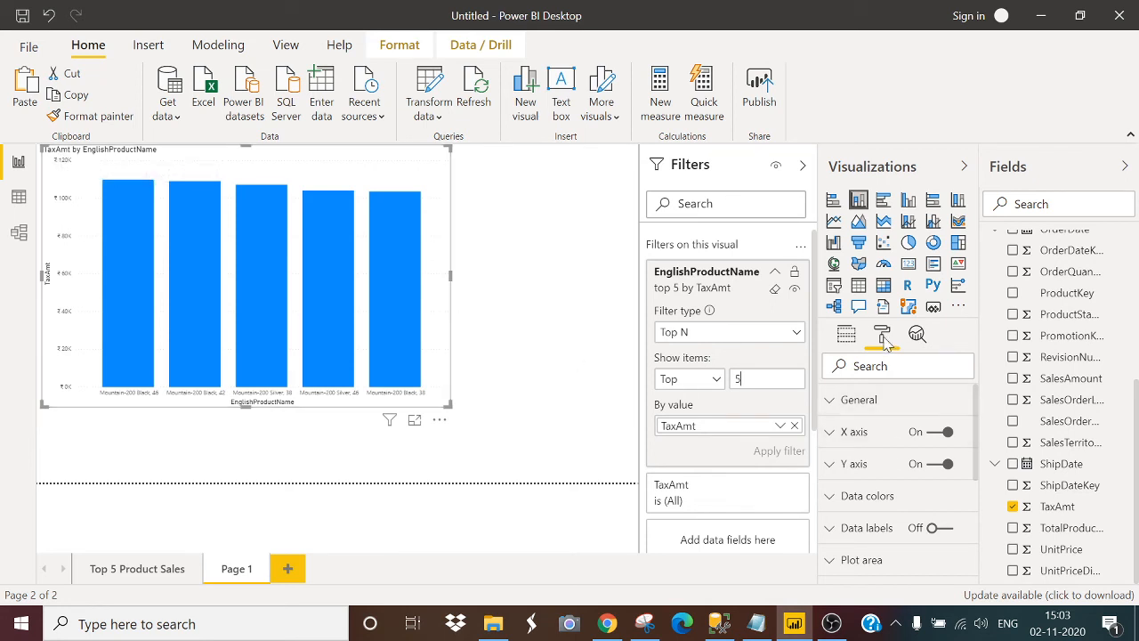
click(939, 528)
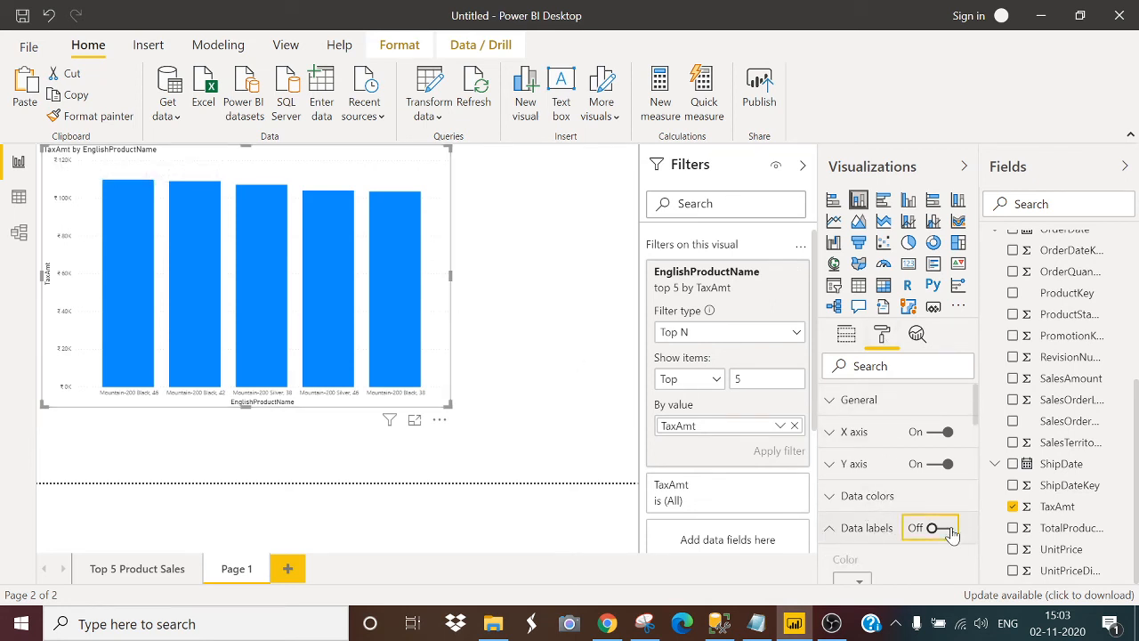
scroll(873, 522, down, 5)
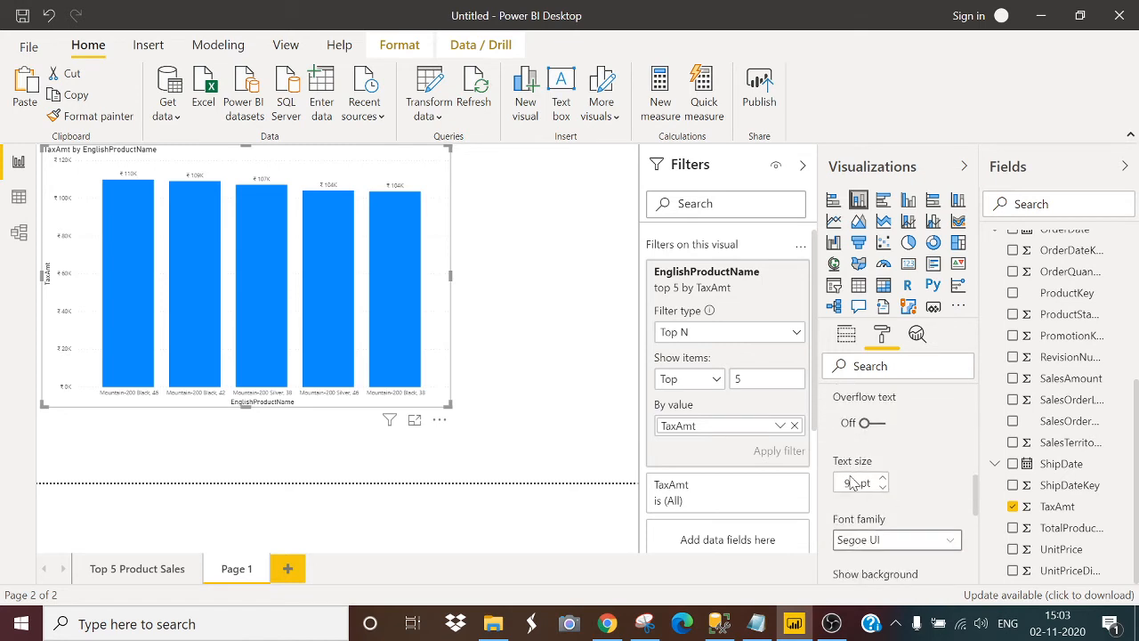
text(15)
- Set the tax chart's X axis text size to 15 pt and widen the chart across most of the page
scroll(925, 477, up, 5)
click(854, 432)
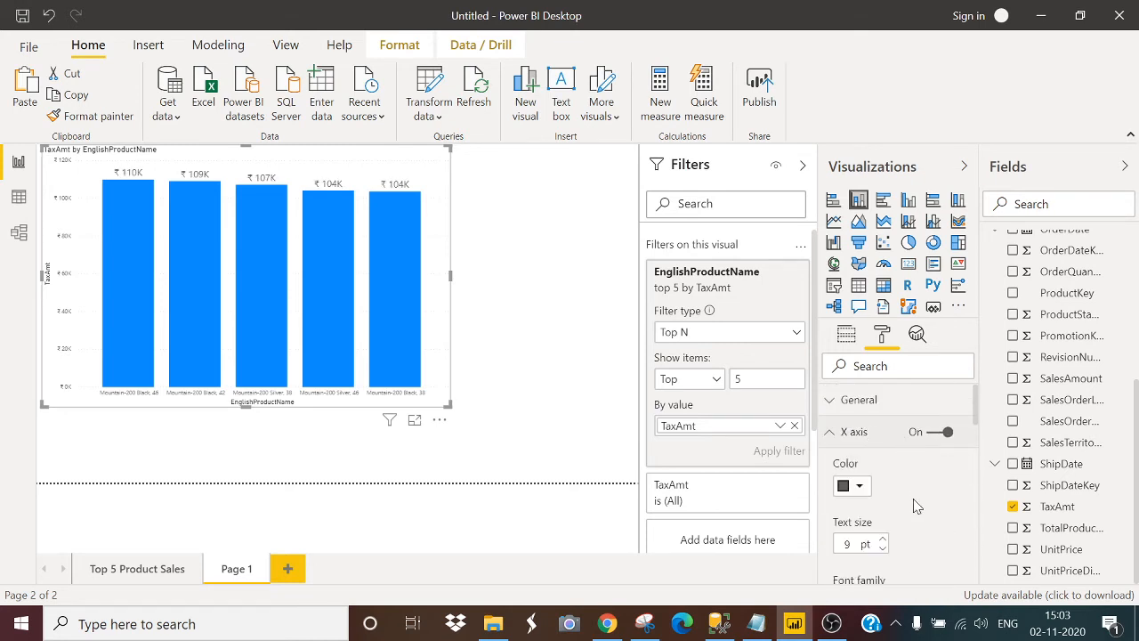
scroll(854, 472, down, 3)
scroll(853, 479, up, 2)
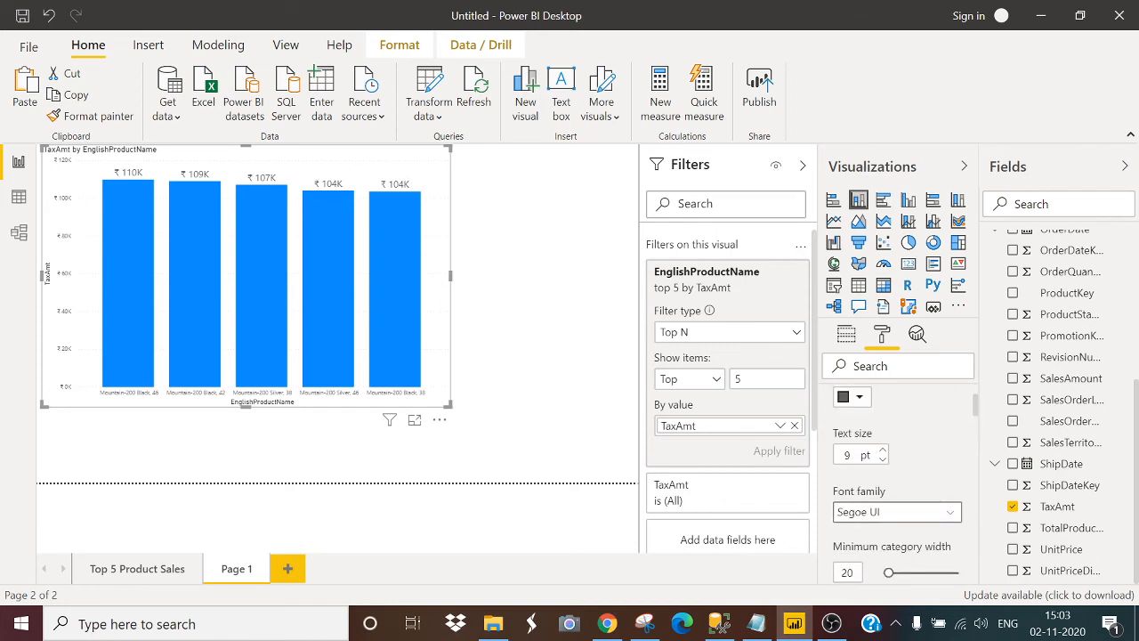
drag(852, 455, 818, 454)
text(15)
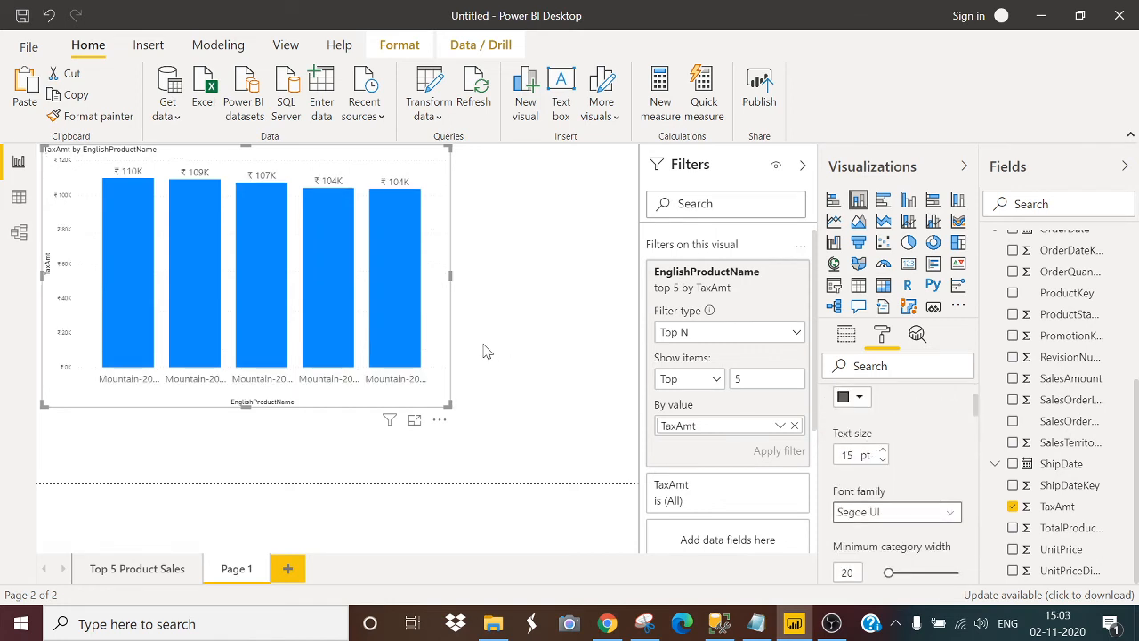
drag(459, 418, 592, 473)
- Add TaxAmt from FactInternetSales as a drill-through field on the tax chart's page
click(846, 334)
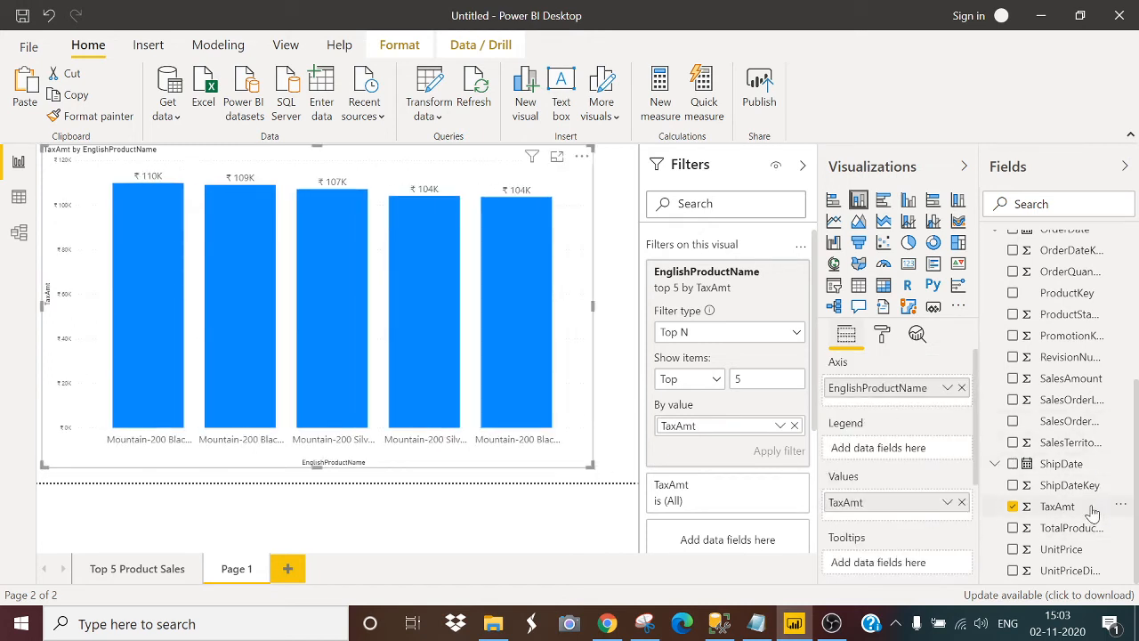
scroll(960, 532, down, 3)
drag(1064, 509, 921, 579)
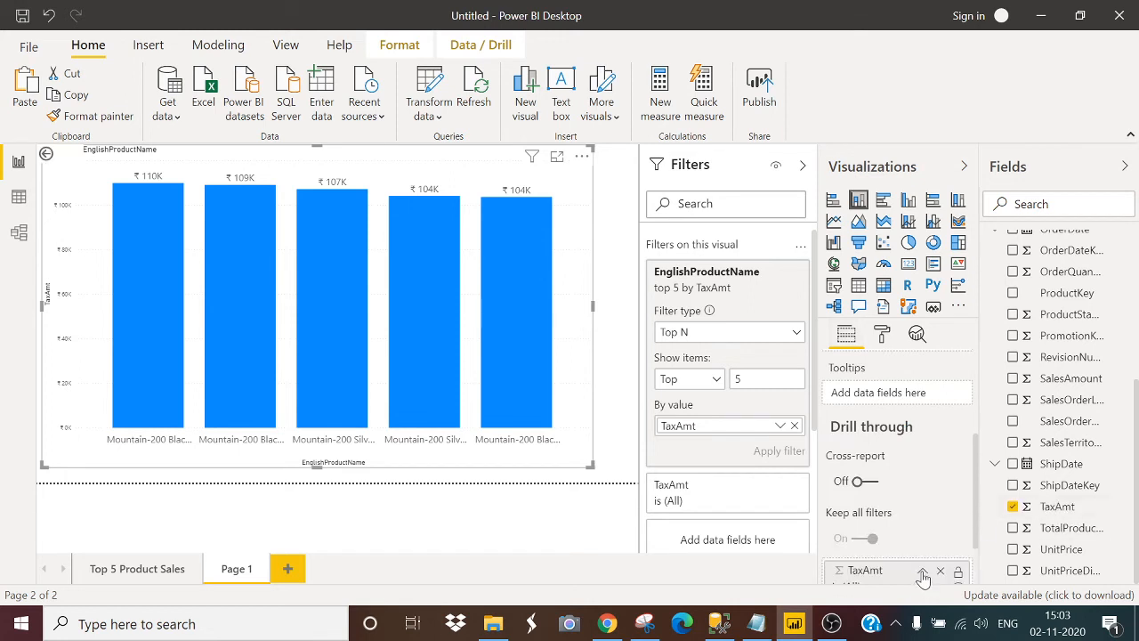
- Rename the tax chart's report page as "Top 5 Tax amount of Products"
double_click(231, 572)
text(T)
text(op 5)
text( Tax)
text( amou)
text(nt)
text( of Pr)
text(oducts)
click(248, 543)
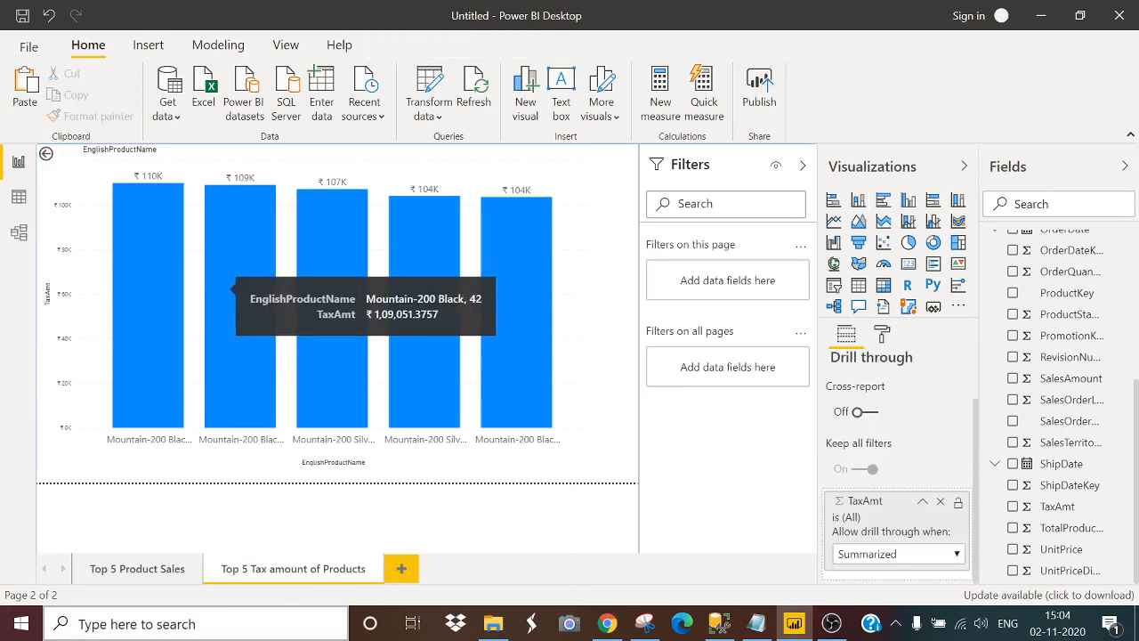
- On the Top 5 Product Sales page, add TaxAmt as a drill-through field
click(142, 568)
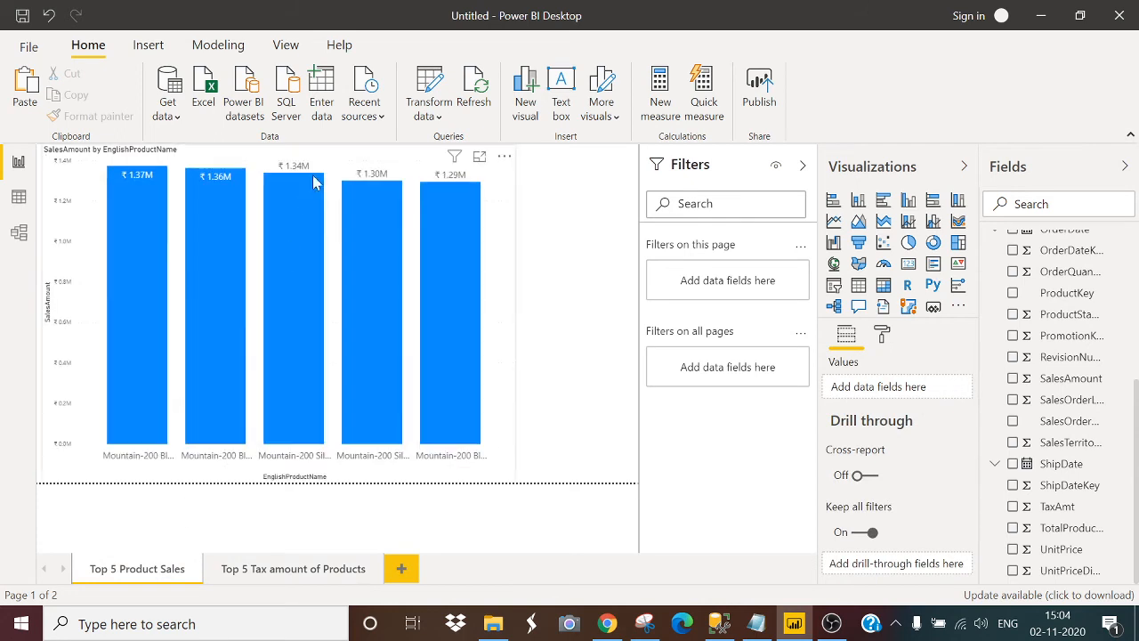
click(336, 162)
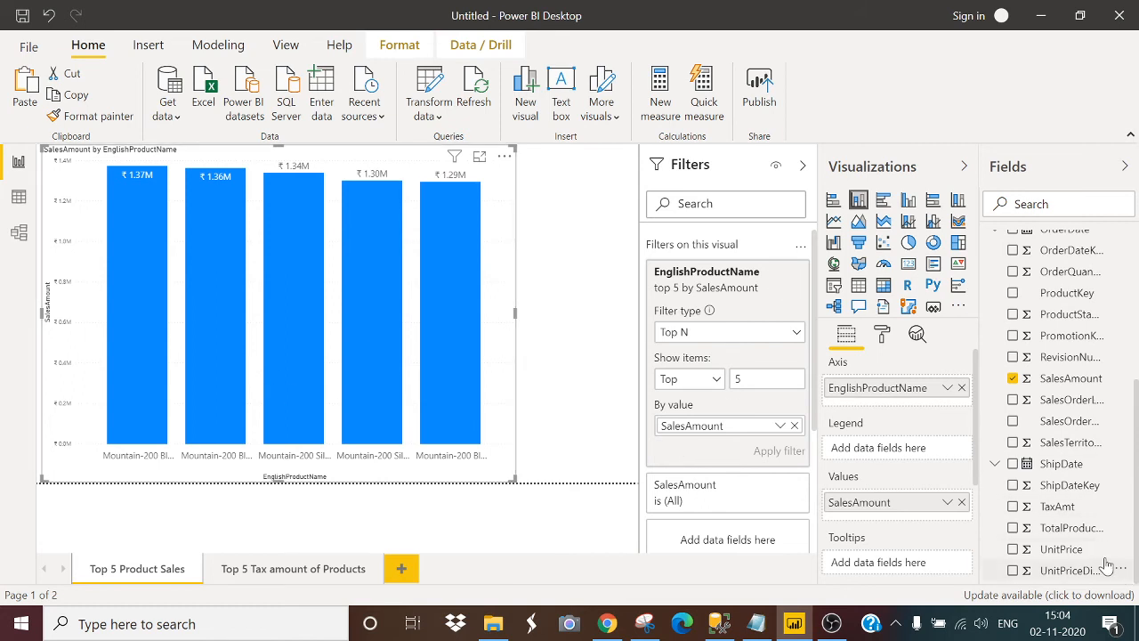
scroll(962, 558, down, 3)
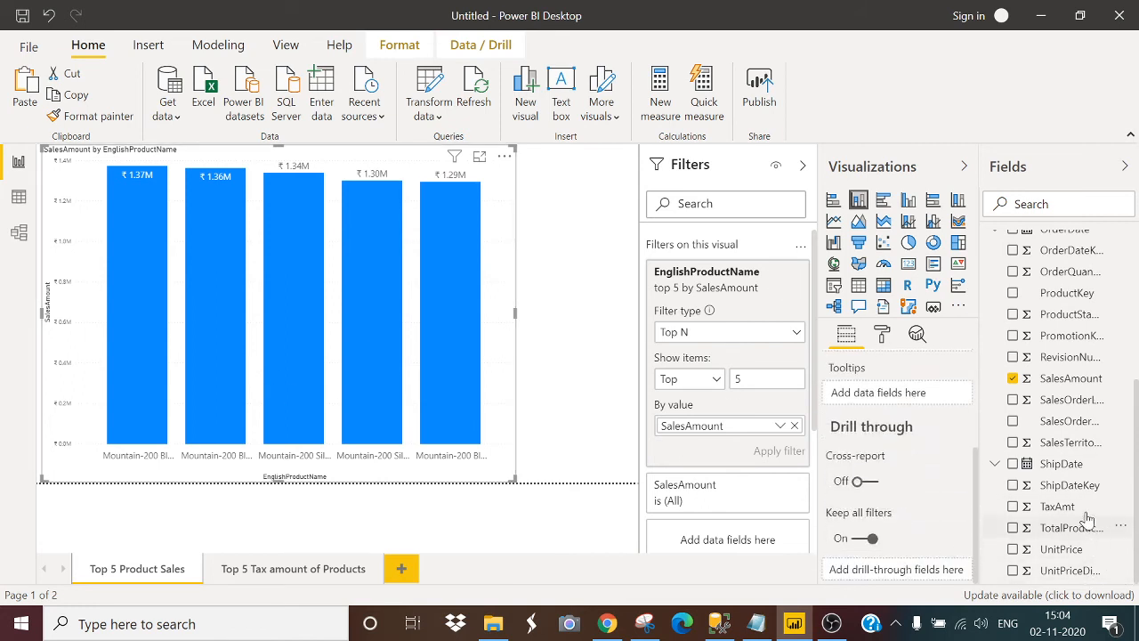
drag(976, 546, 890, 574)
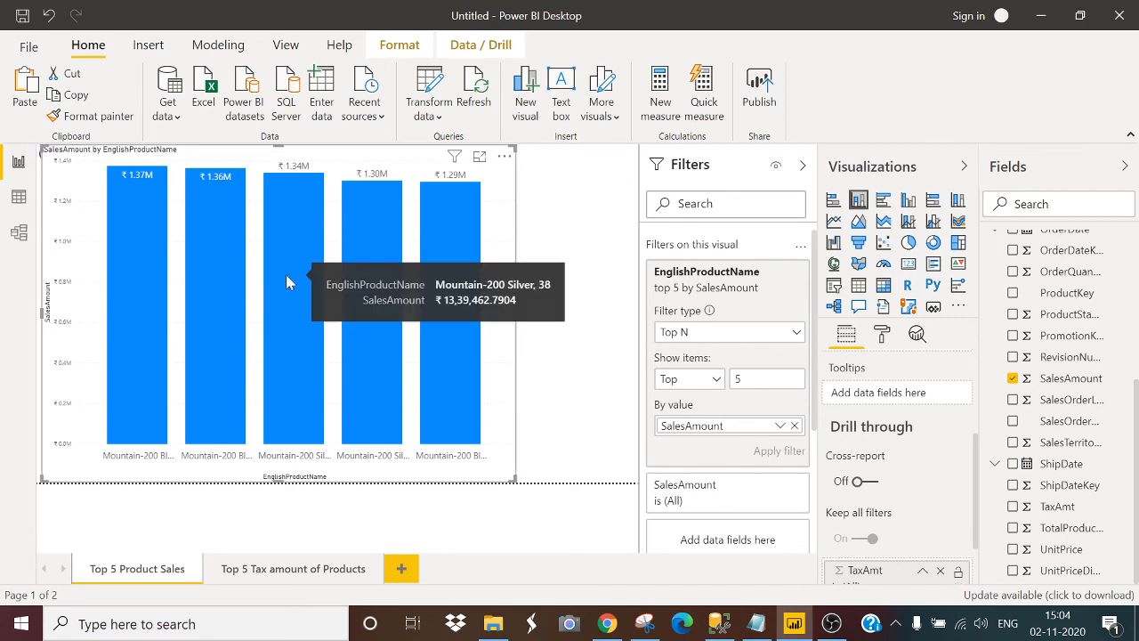
- From the Top 5 Tax amount of Products page, drill through the Mountain-200 Black, 38 column to Top 5 Product Sales
click(285, 568)
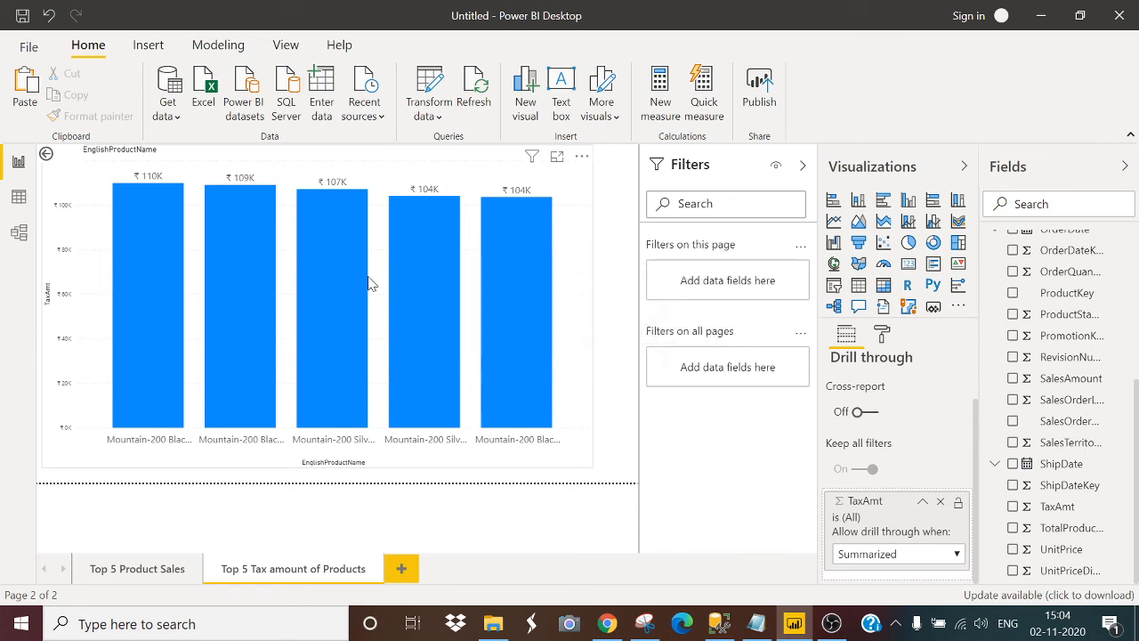
mouse_move(311, 285)
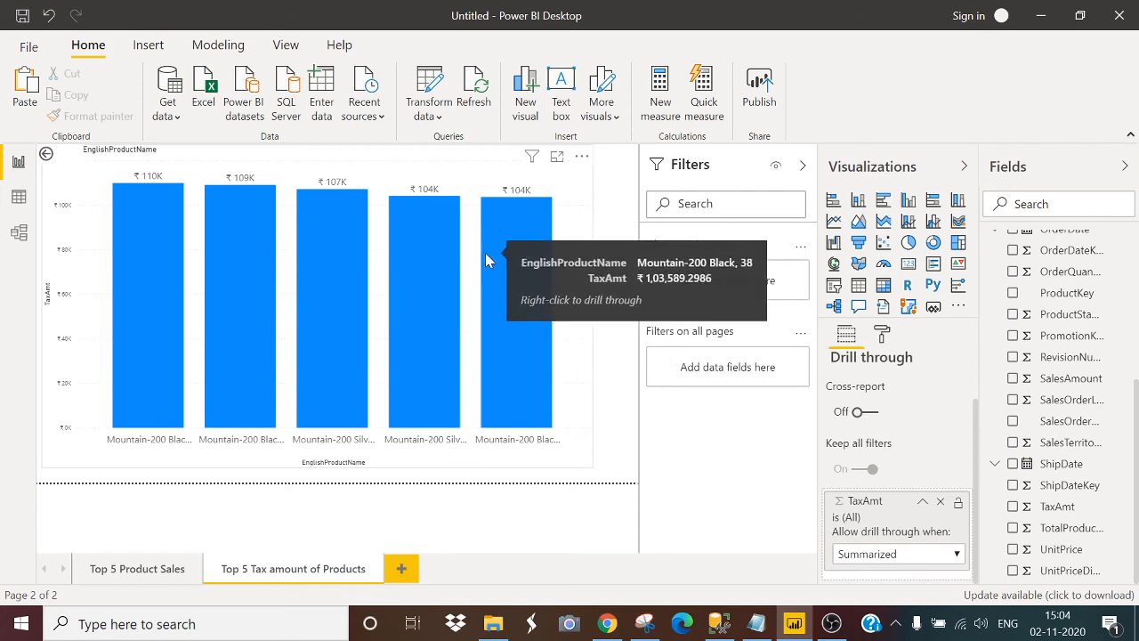
right_click(504, 218)
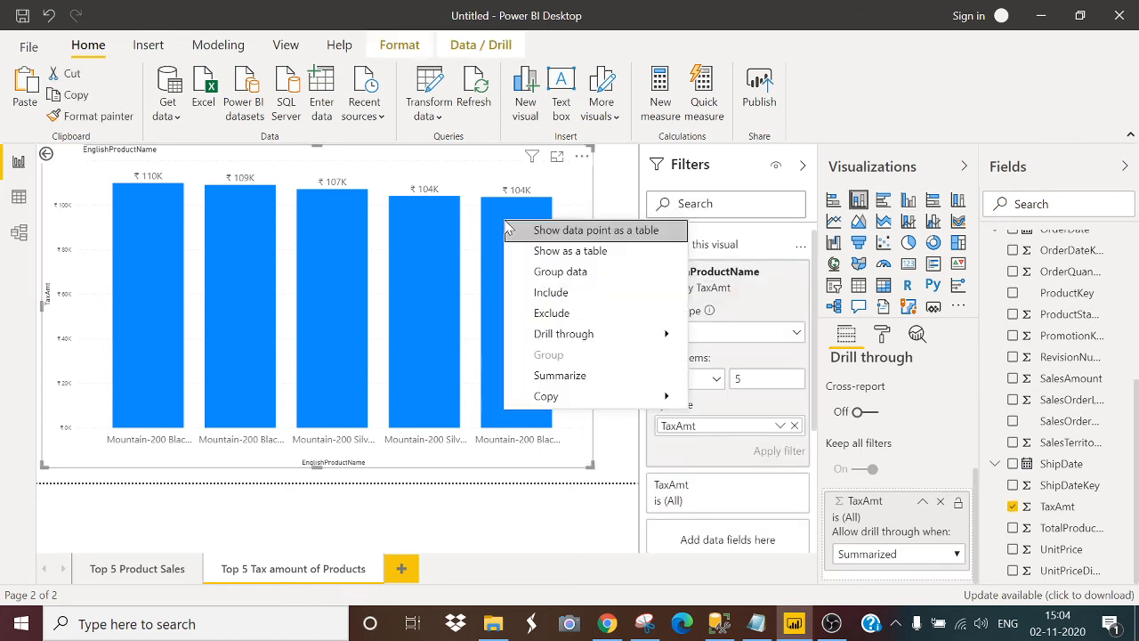
mouse_move(663, 335)
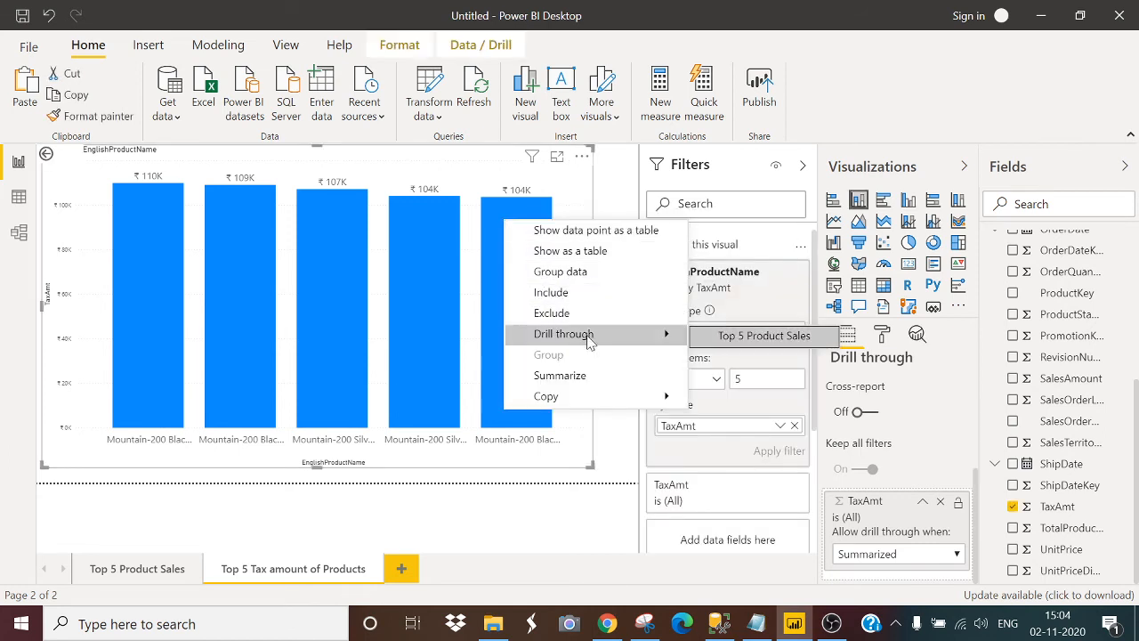
click(786, 344)
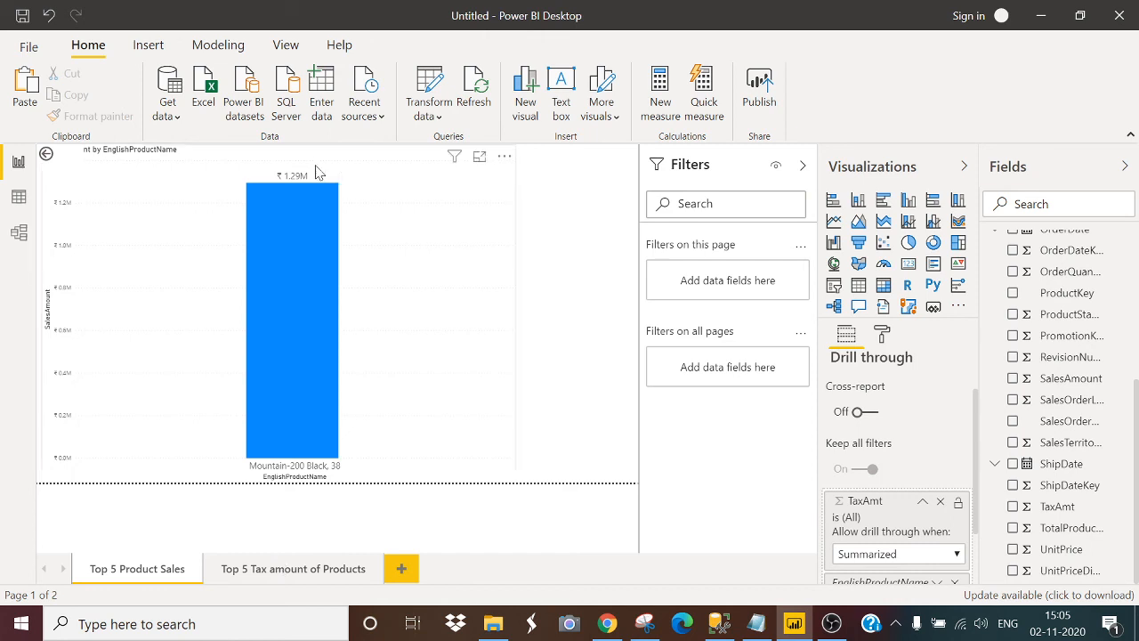
- Return to the tax amount page and drill through the Mountain-200 Black, 42 column to Top 5 Product Sales
click(276, 570)
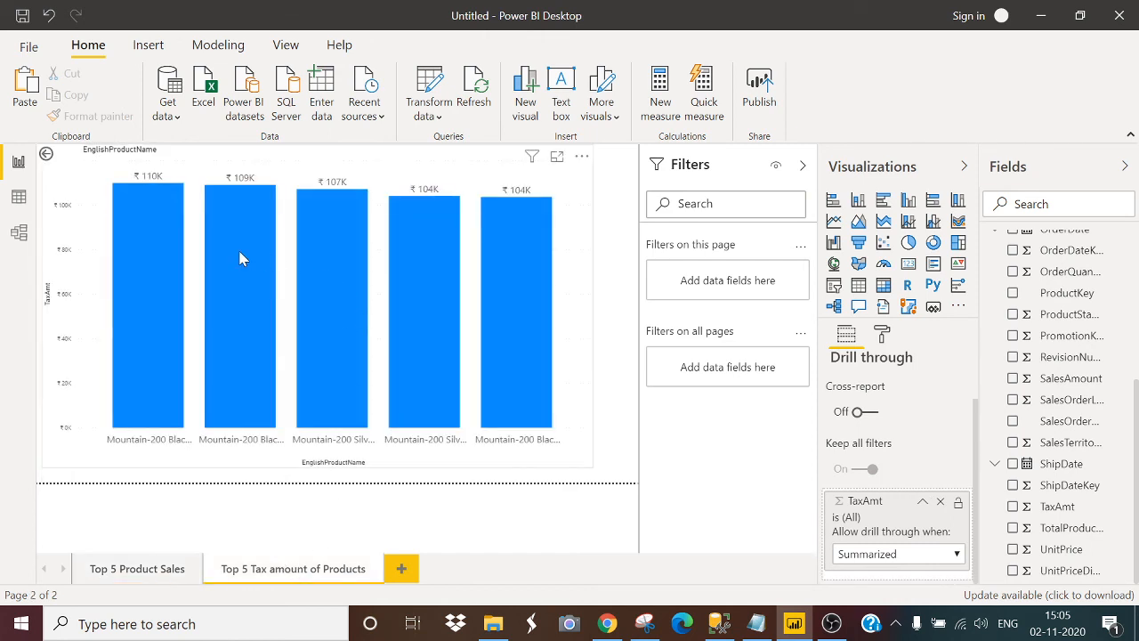
mouse_move(239, 258)
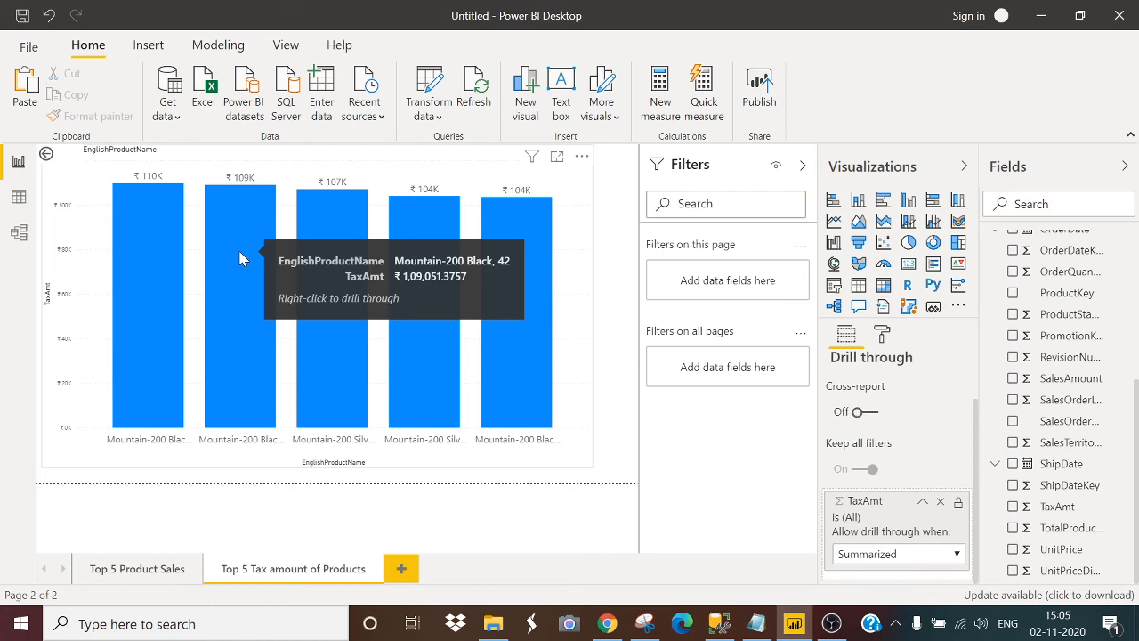
right_click(240, 258)
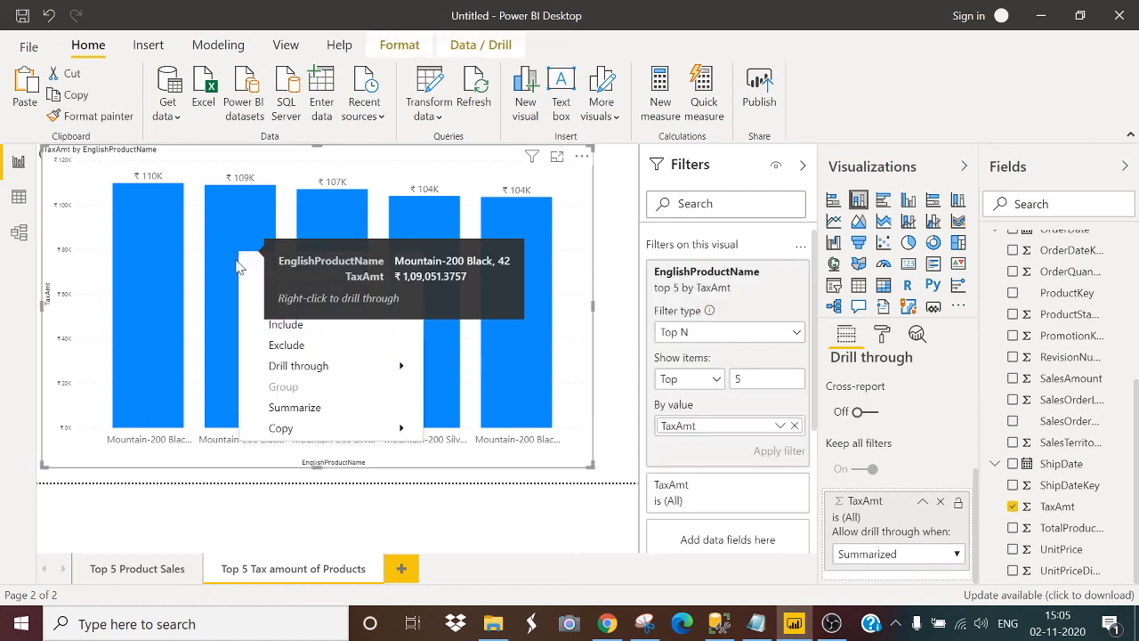
mouse_move(307, 370)
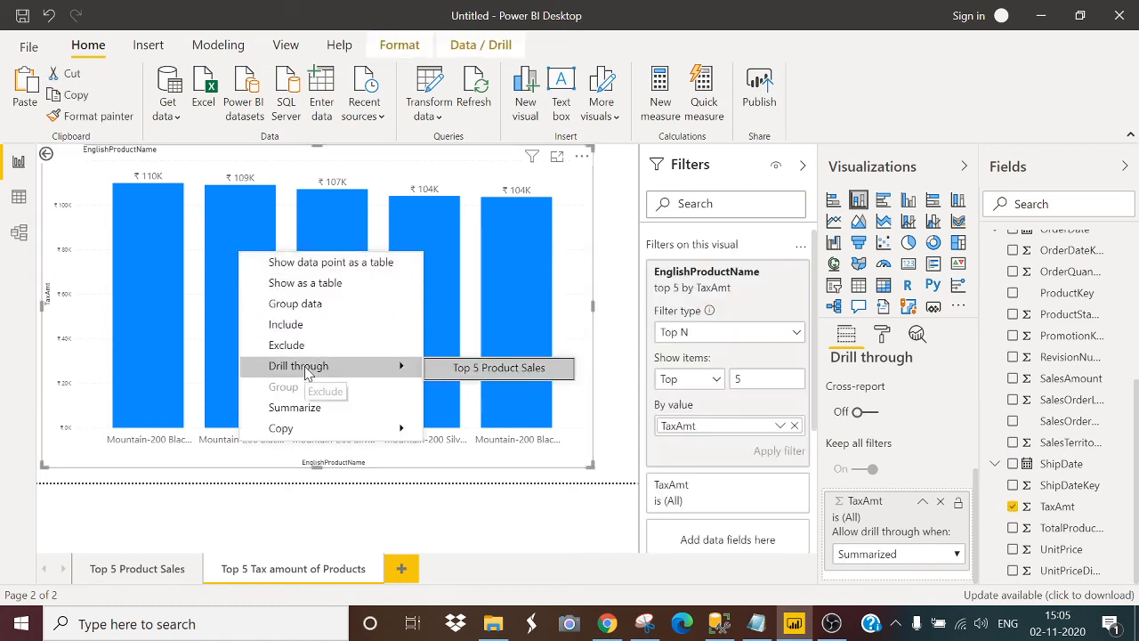
click(495, 366)
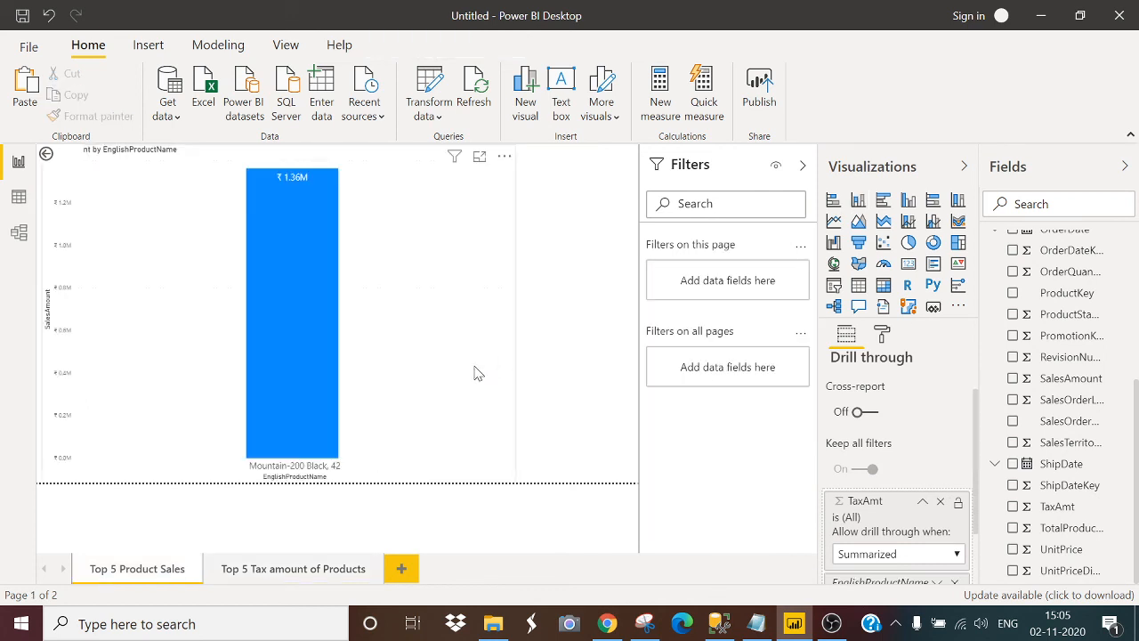
- Go back to the tax amount page, drill through Mountain-200 Black, 46 to Top 5 Product Sales, and inspect its sales amount
click(293, 569)
mouse_move(225, 388)
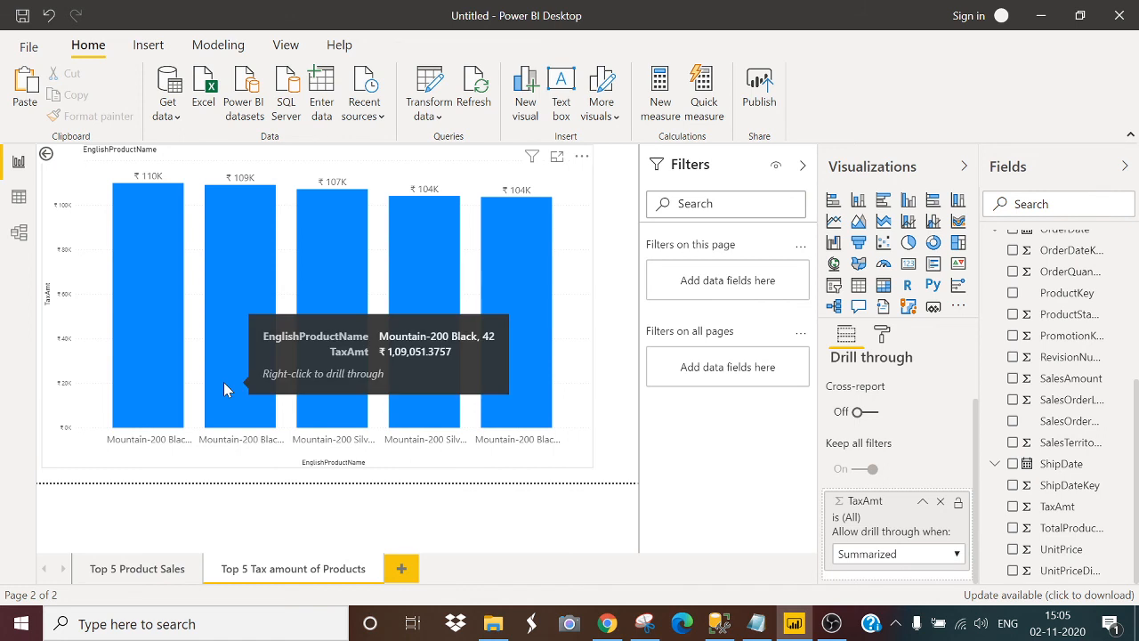
mouse_move(154, 376)
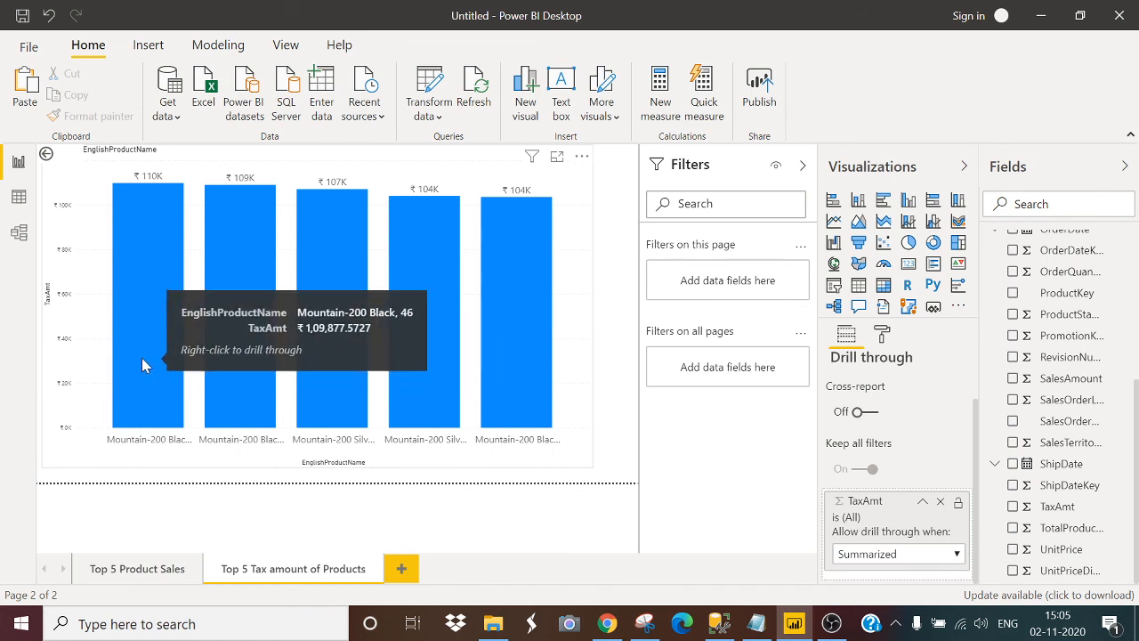
right_click(141, 358)
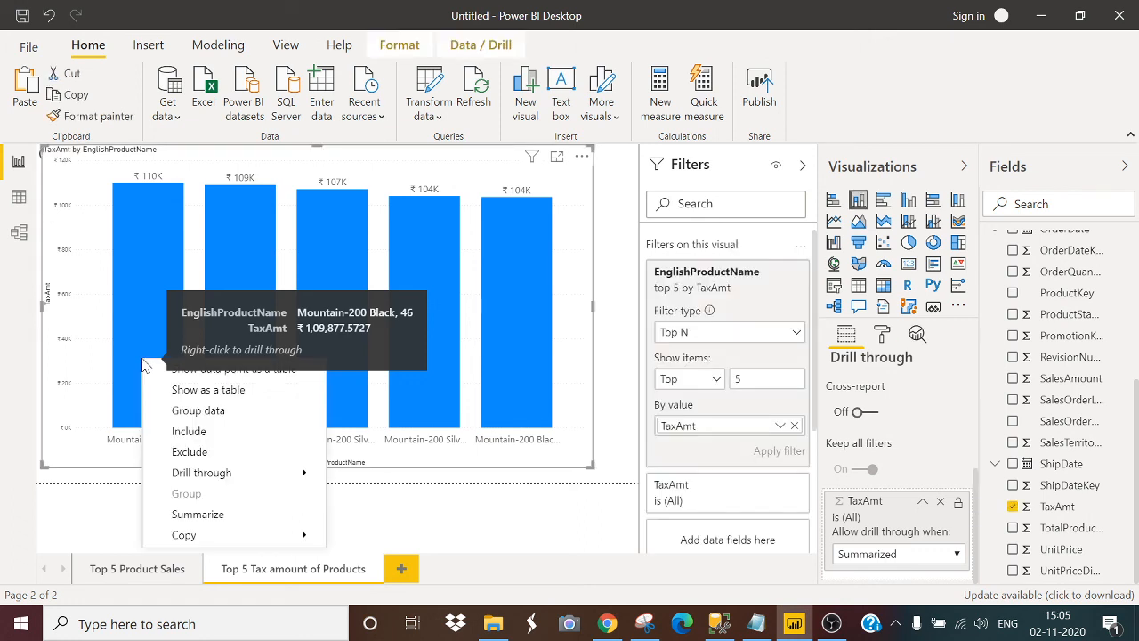
mouse_move(227, 474)
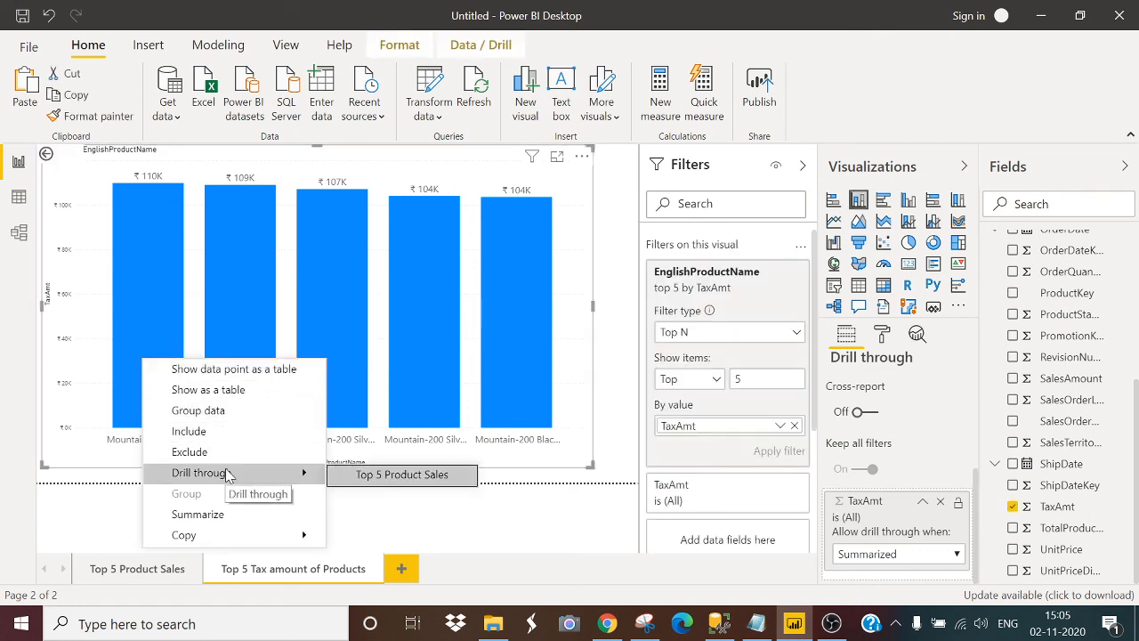
click(401, 476)
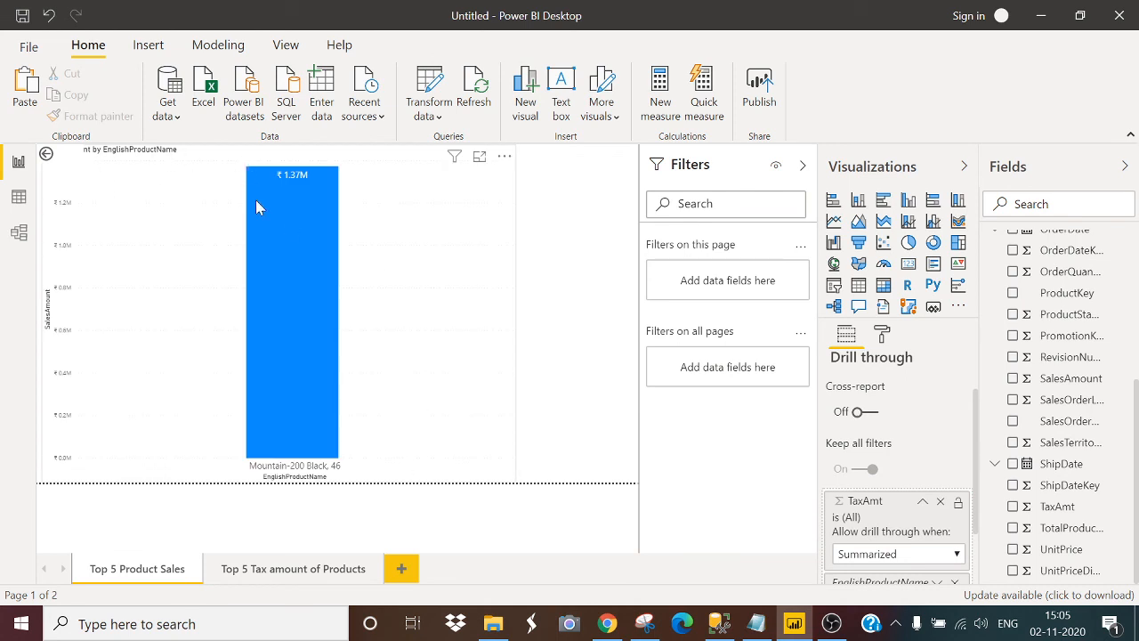
mouse_move(304, 346)
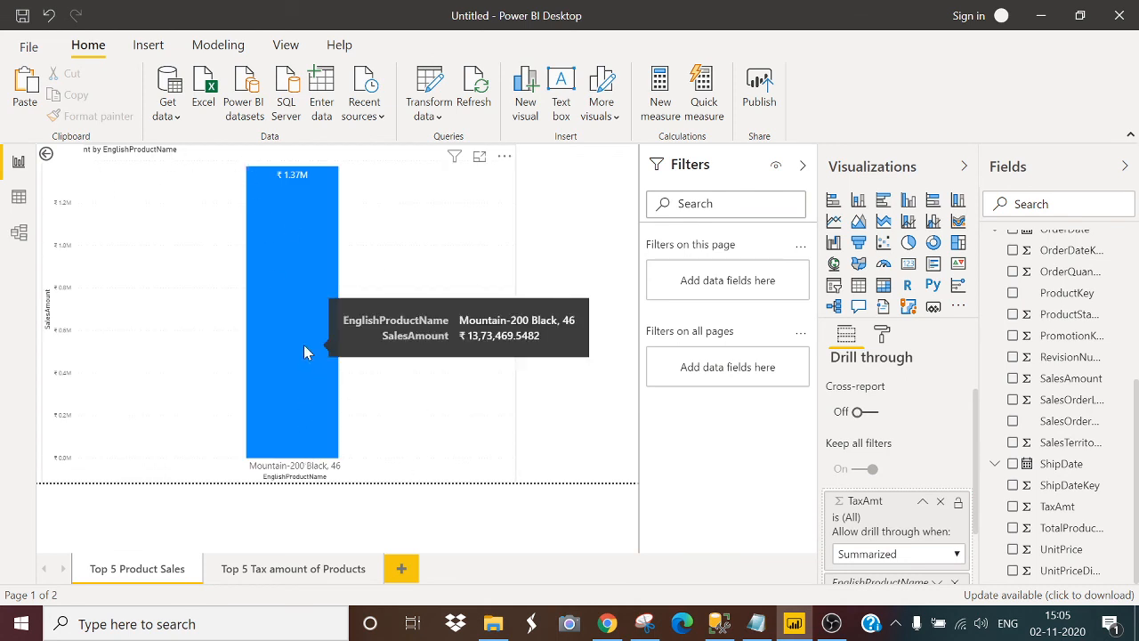